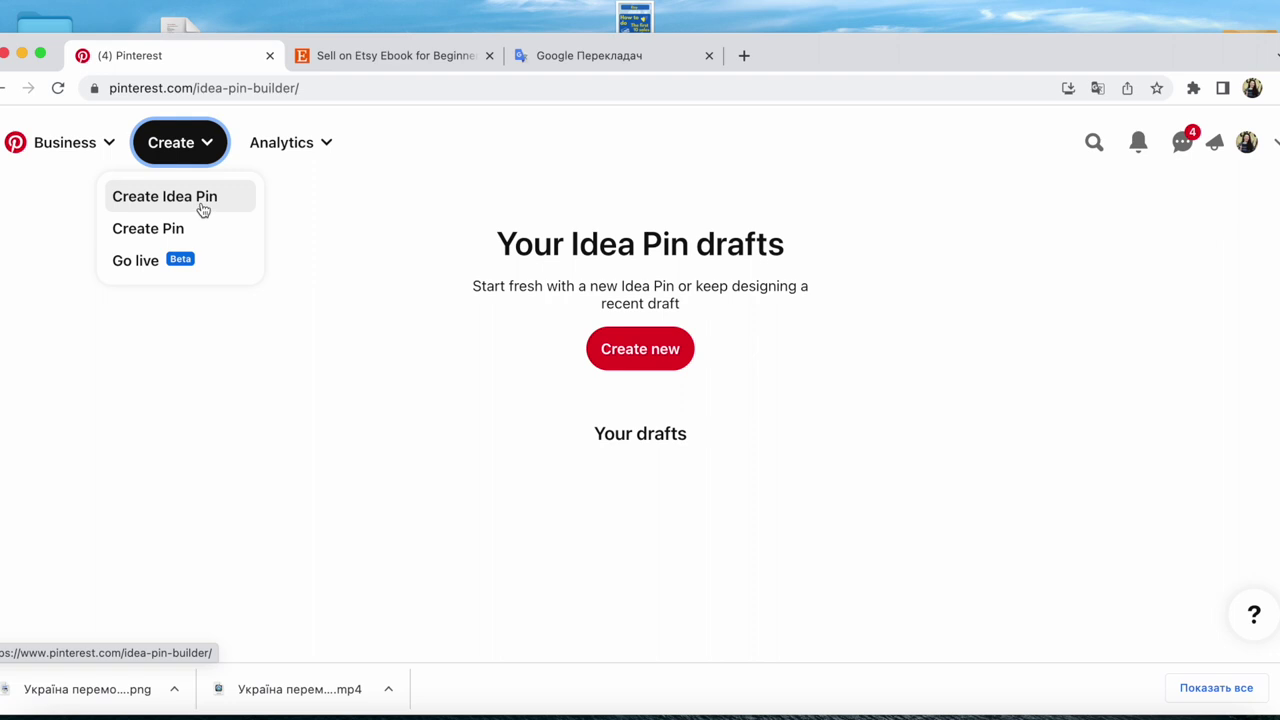
Start a new Idea Pin, upload the Etsy eBook cover image from the desktop, and enlarge the browser window
{"action": "left_click", "coordinate": [651, 362]}
{"action": "left_click_drag", "start_coordinate": [635, 18], "coordinate": [612, 380]}
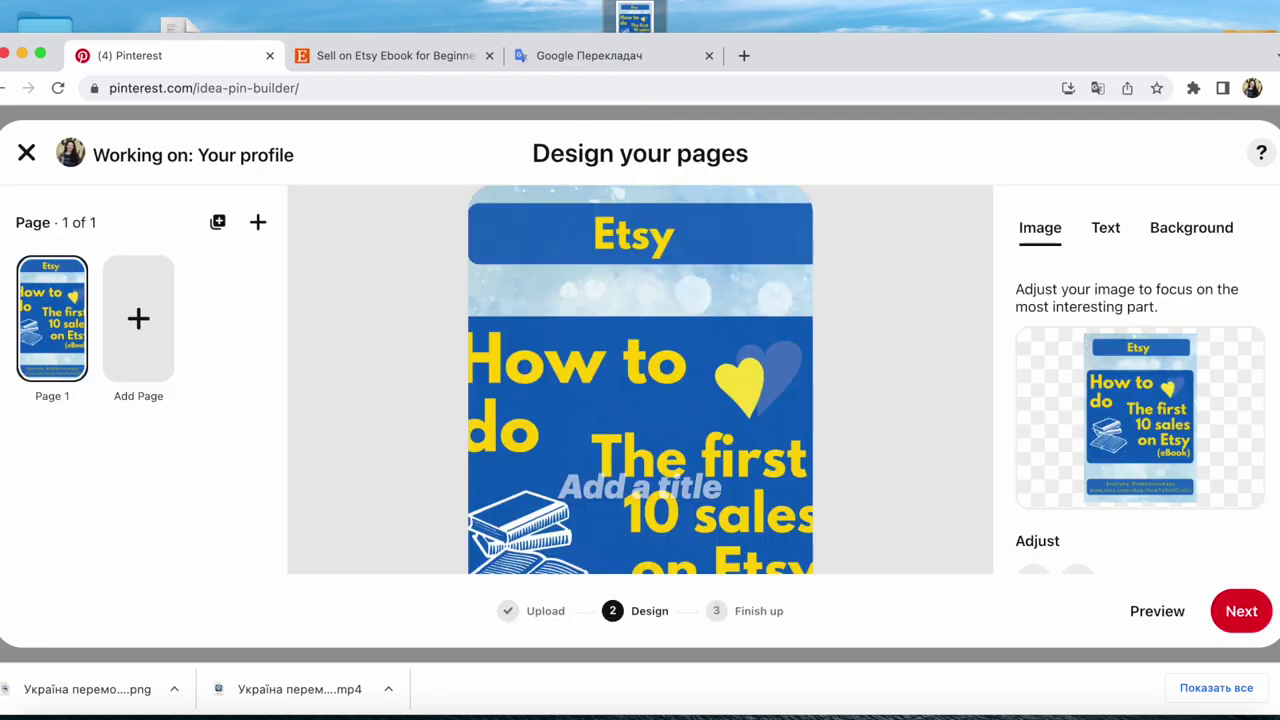
{"action": "left_click", "coordinate": [42, 54]}
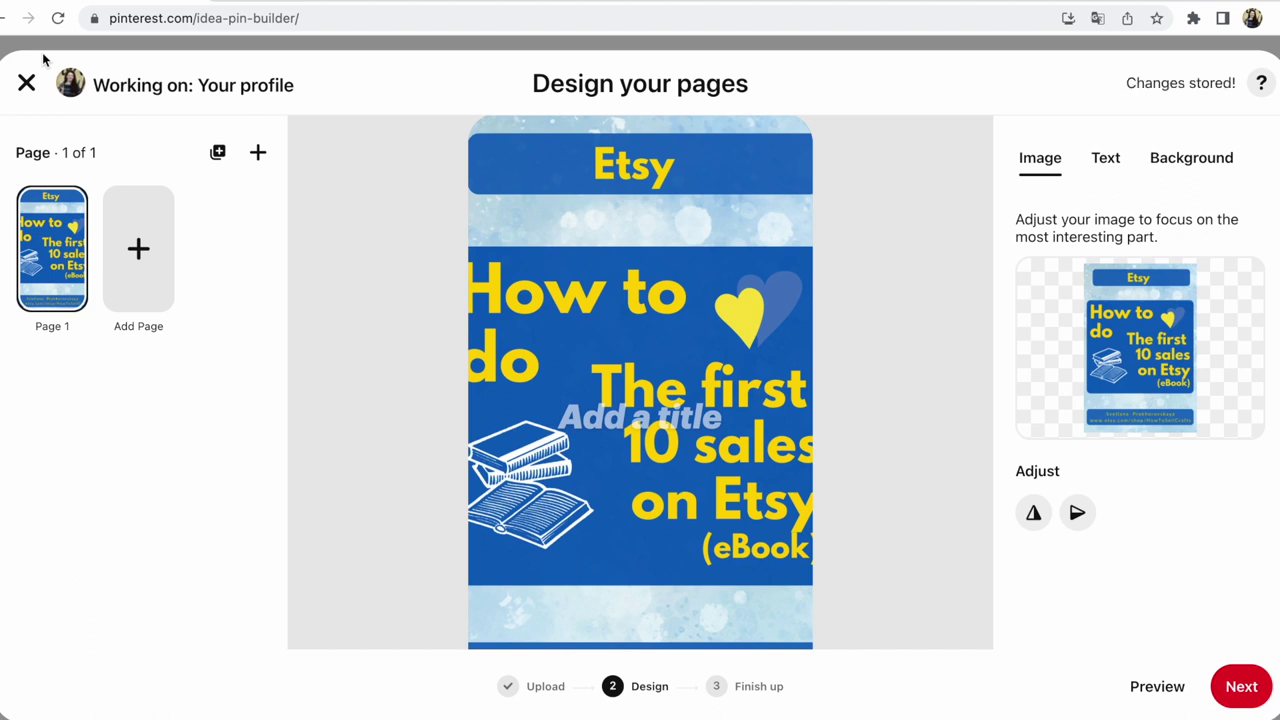
Shrink and reposition the cover image to fit the page width, and move the title placeholder into the blue band above it
{"action": "left_click_drag", "start_coordinate": [551, 231], "coordinate": [581, 250]}
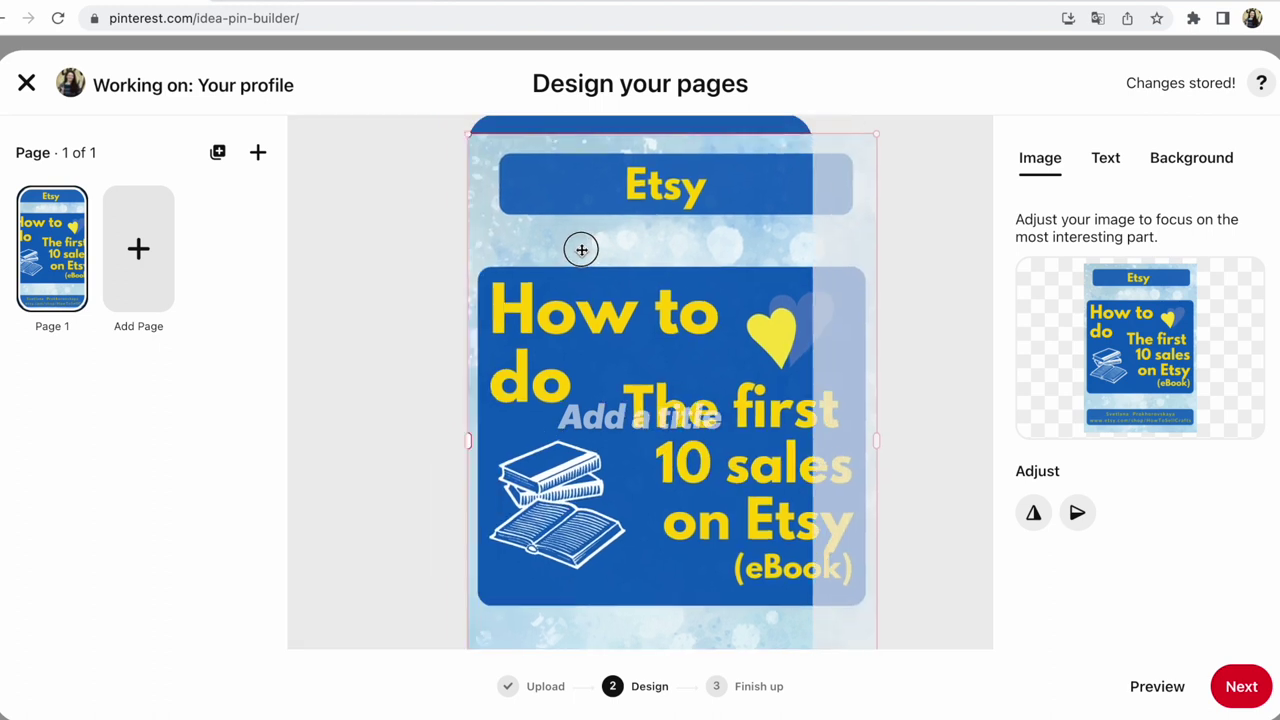
{"action": "left_click_drag", "start_coordinate": [486, 144], "coordinate": [528, 195]}
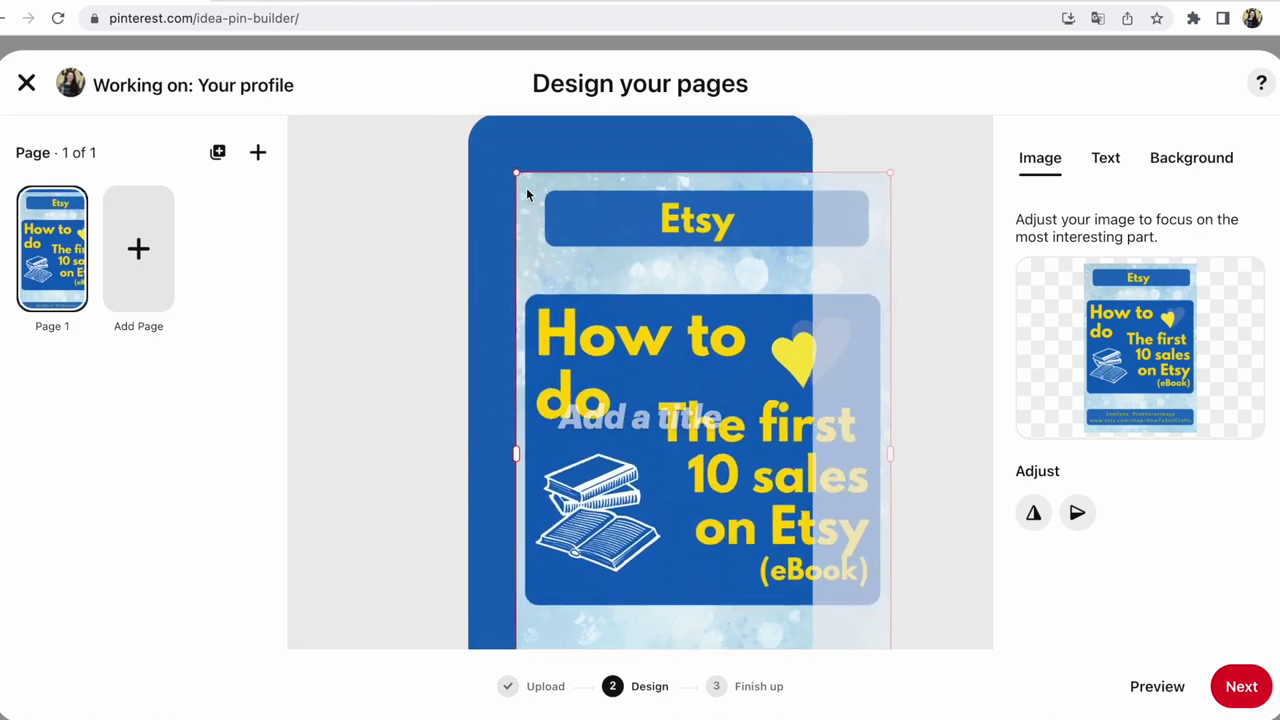
{"action": "left_click_drag", "start_coordinate": [560, 246], "coordinate": [523, 243]}
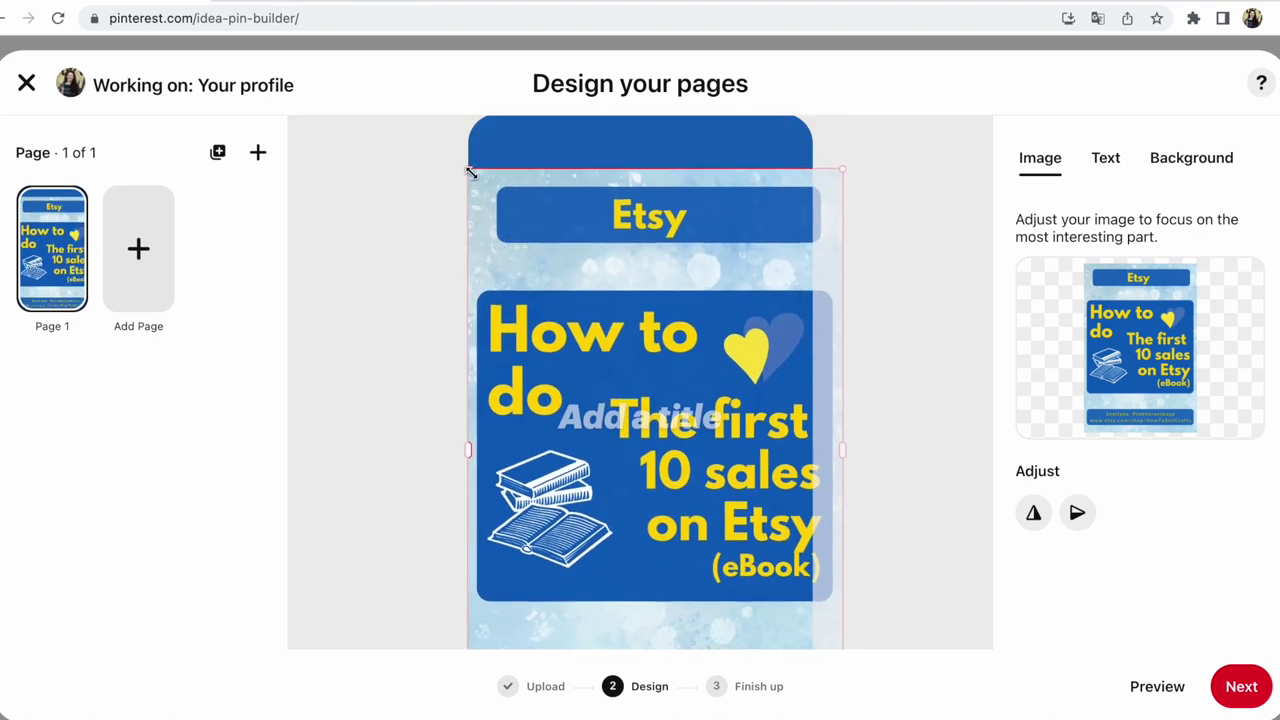
{"action": "left_click_drag", "start_coordinate": [474, 174], "coordinate": [497, 191]}
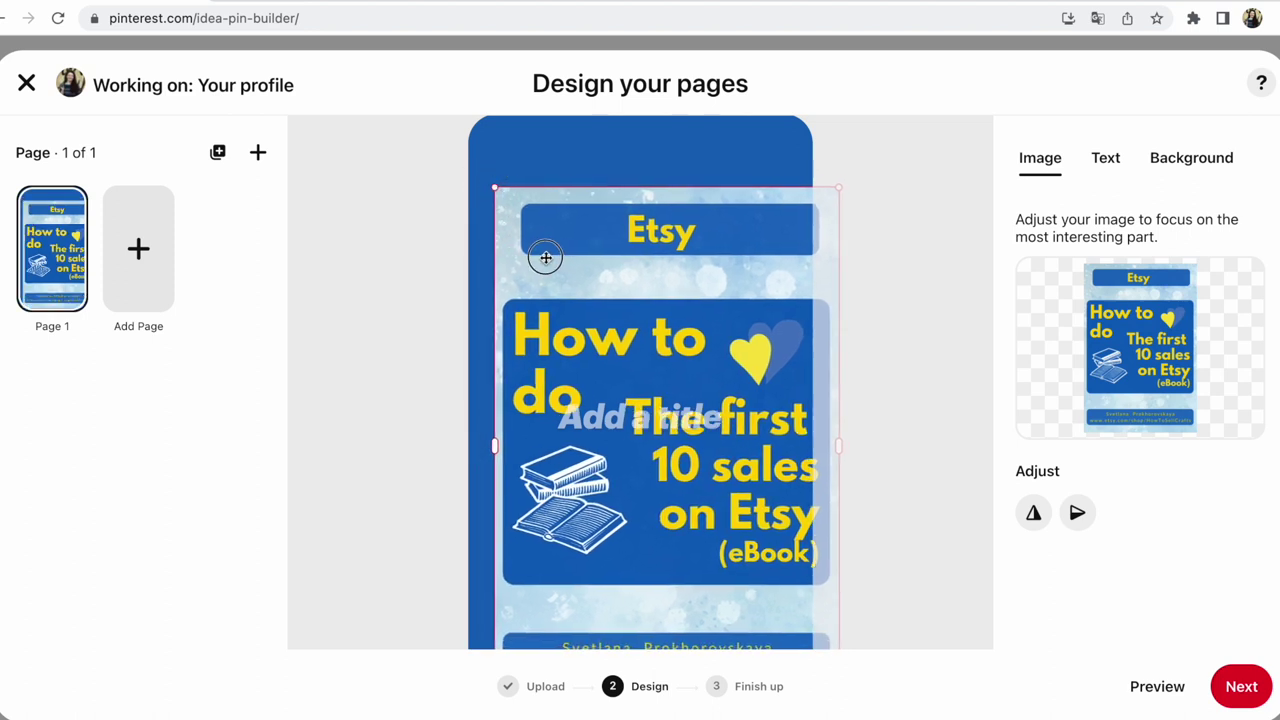
{"action": "left_click_drag", "start_coordinate": [545, 257], "coordinate": [523, 251]}
{"action": "left_click_drag", "start_coordinate": [469, 184], "coordinate": [472, 189]}
{"action": "scroll", "coordinate": [855, 257], "scroll_direction": "down", "scroll_amount": 1}
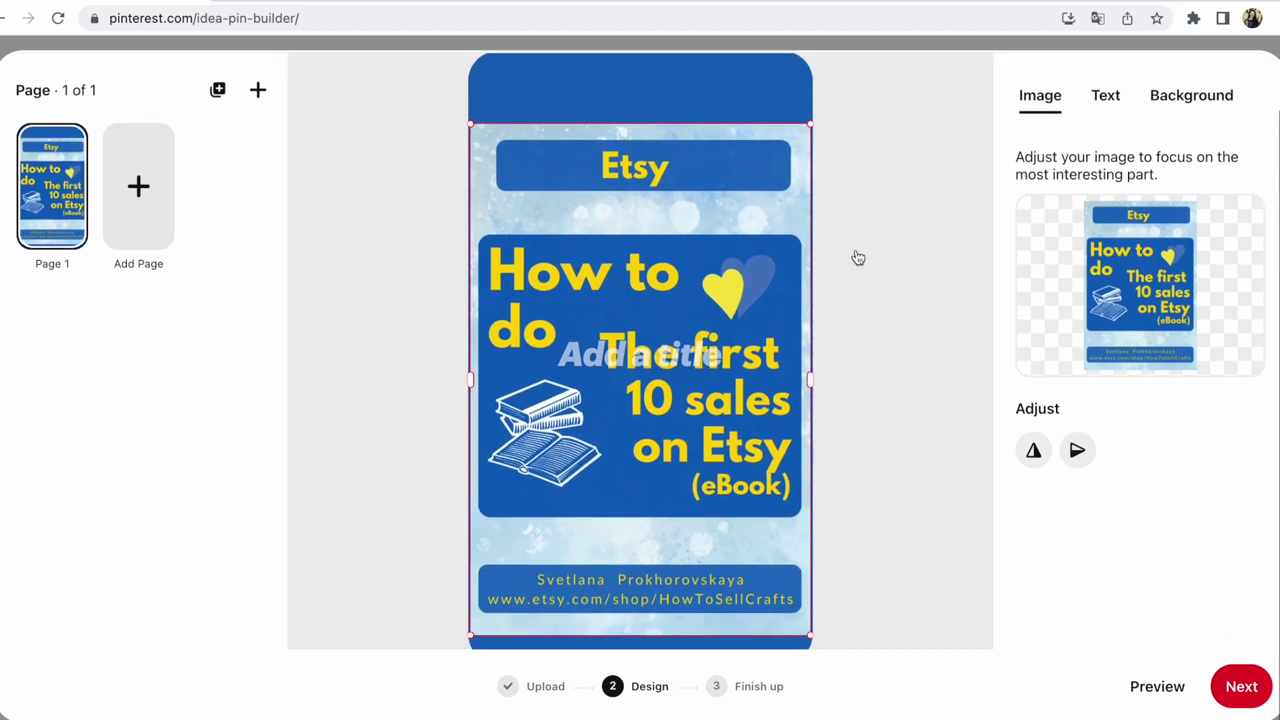
{"action": "scroll", "coordinate": [855, 257], "scroll_direction": "up", "scroll_amount": 1}
{"action": "left_click_drag", "start_coordinate": [660, 424], "coordinate": [660, 148]}
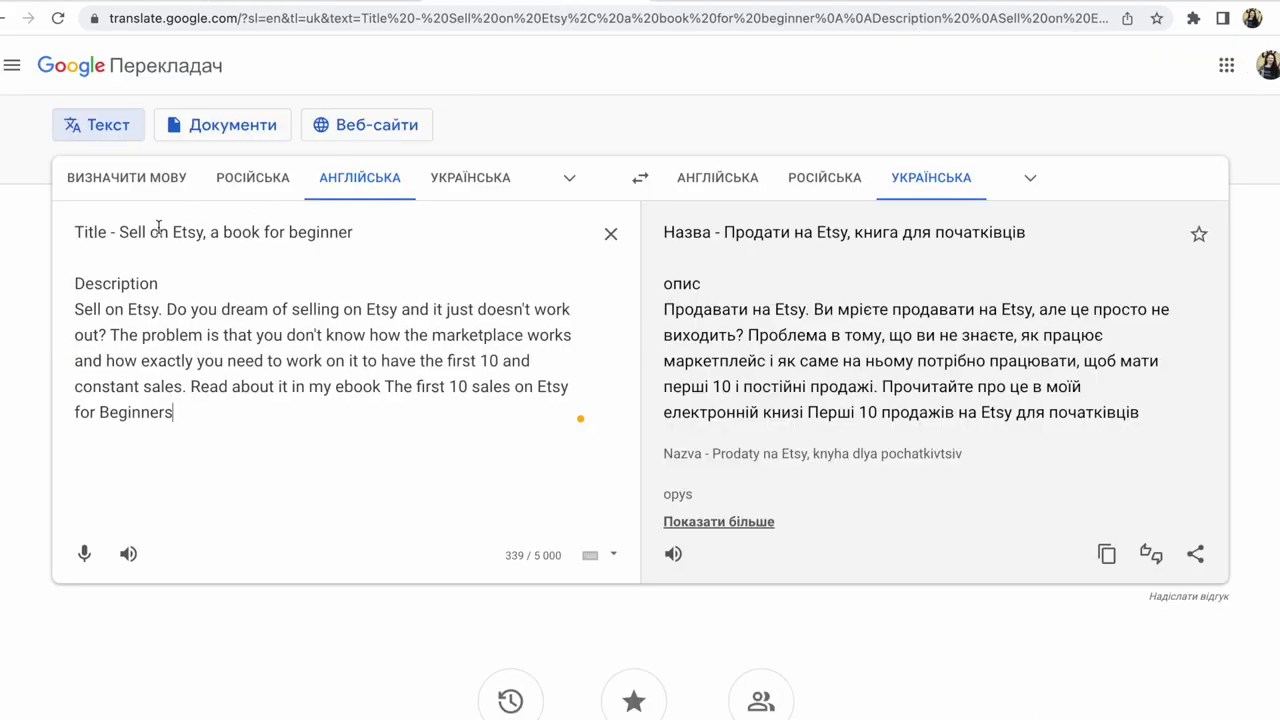
Switch to Google Translate and copy the title text "Sell on Etsy, a book for beginner"
{"action": "left_click_drag", "start_coordinate": [122, 233], "coordinate": [445, 256]}
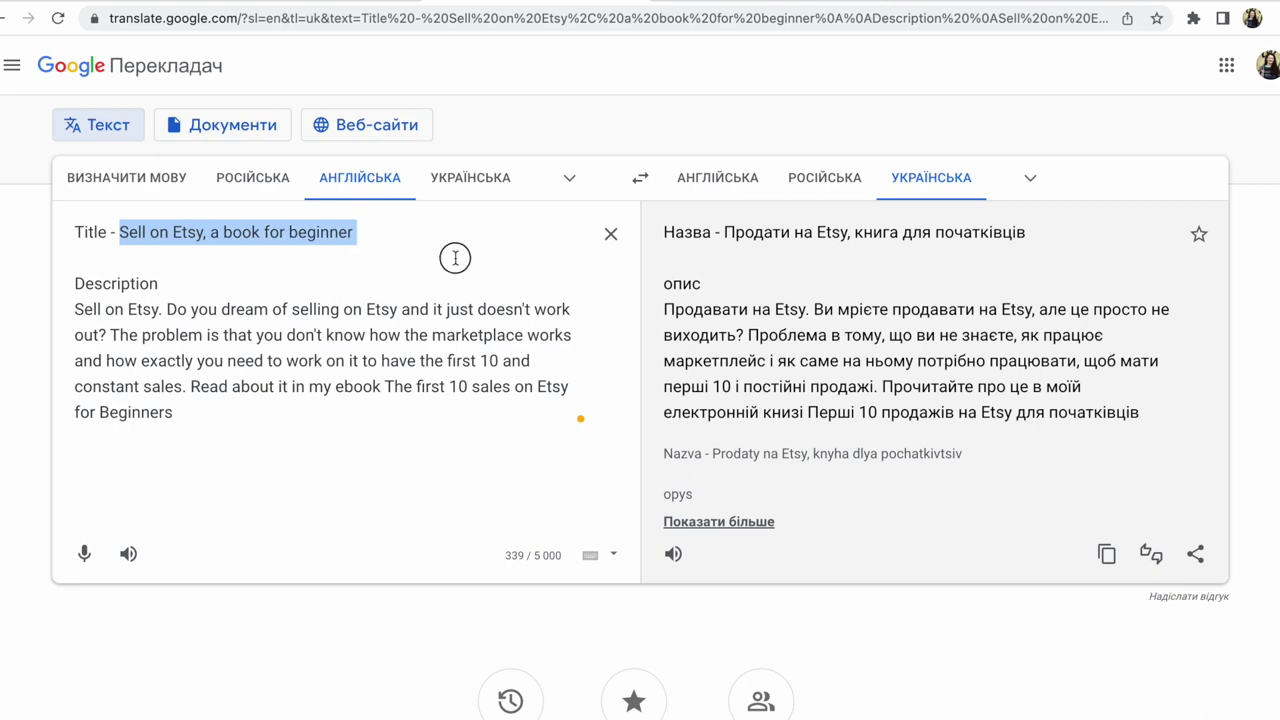
{"action": "right_click", "coordinate": [264, 234]}
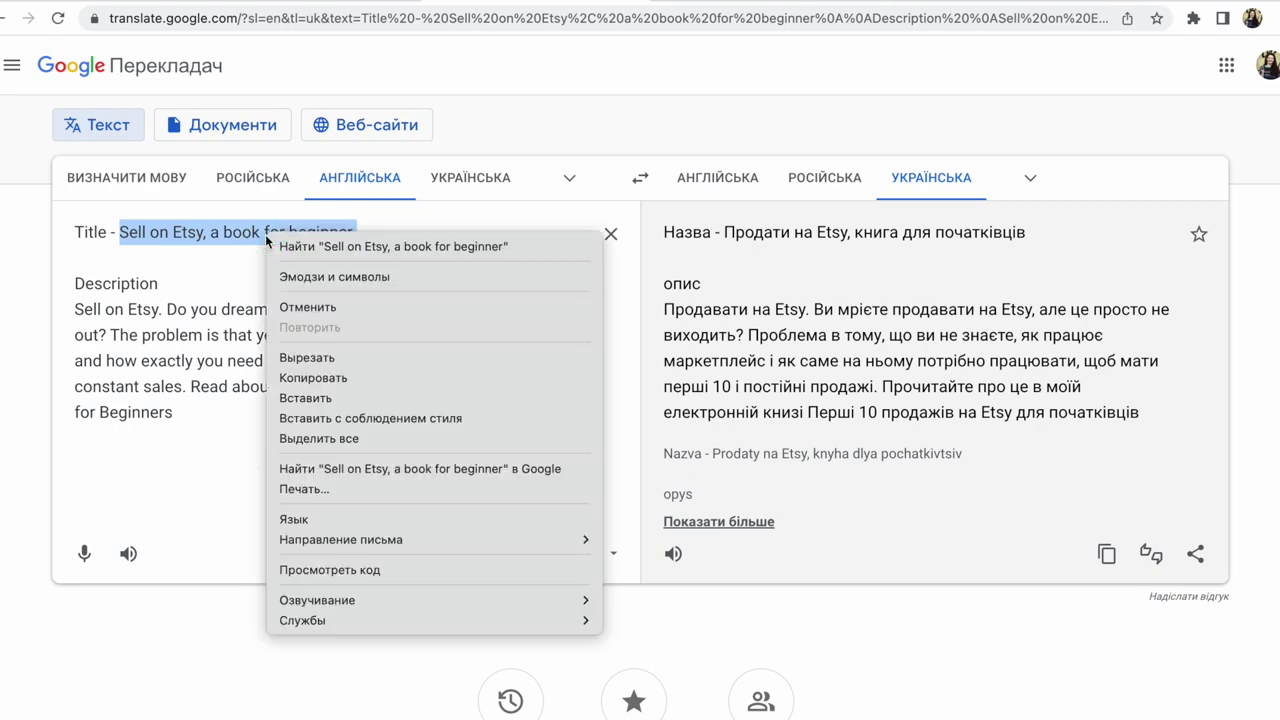
{"action": "left_click", "coordinate": [312, 378]}
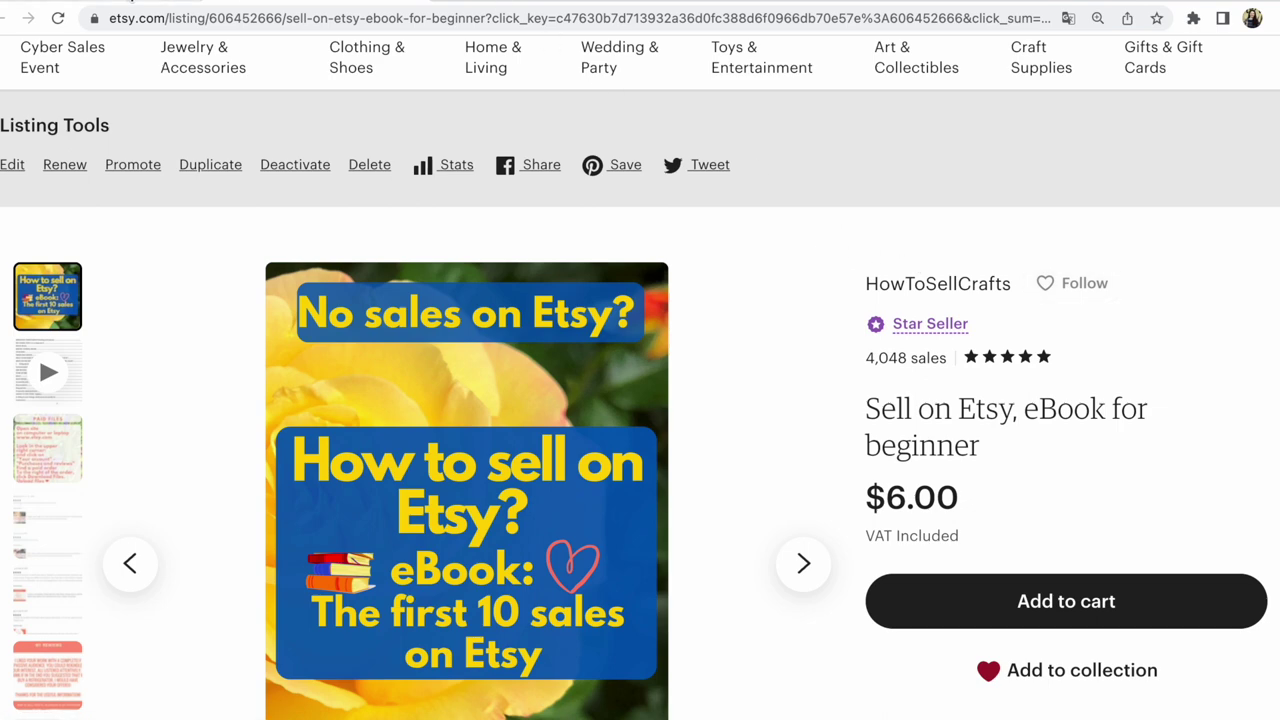
Switch back to Pinterest and paste "Sell on Etsy, a book for beginner" as the page title
{"action": "left_click", "coordinate": [130, 1]}
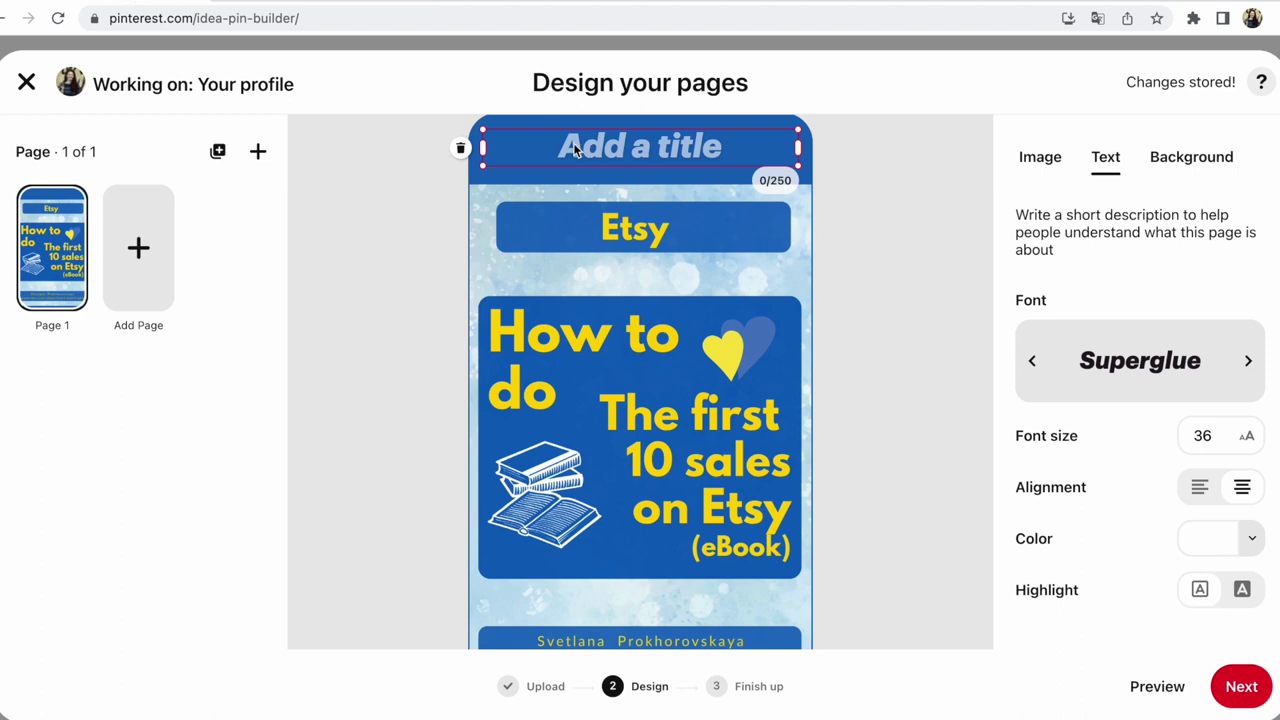
{"action": "left_click", "coordinate": [600, 149]}
{"action": "left_click", "coordinate": [641, 151]}
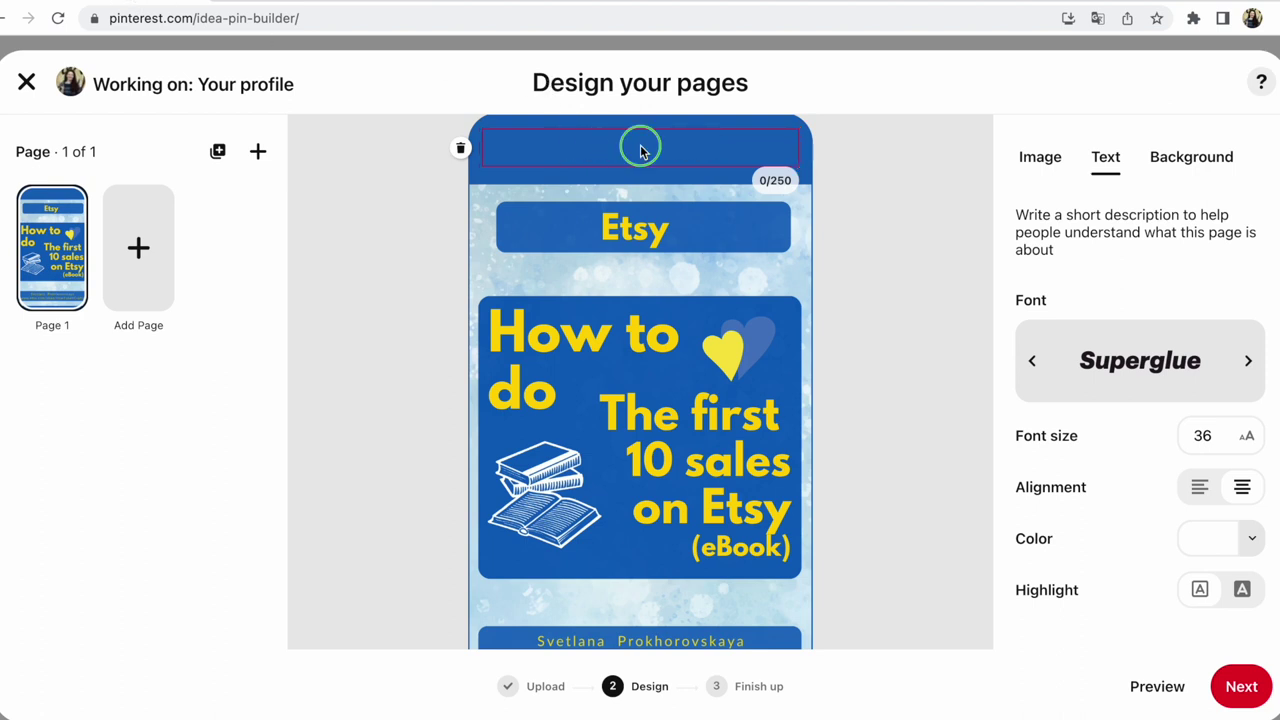
{"action": "right_click", "coordinate": [641, 151]}
{"action": "left_click", "coordinate": [690, 277]}
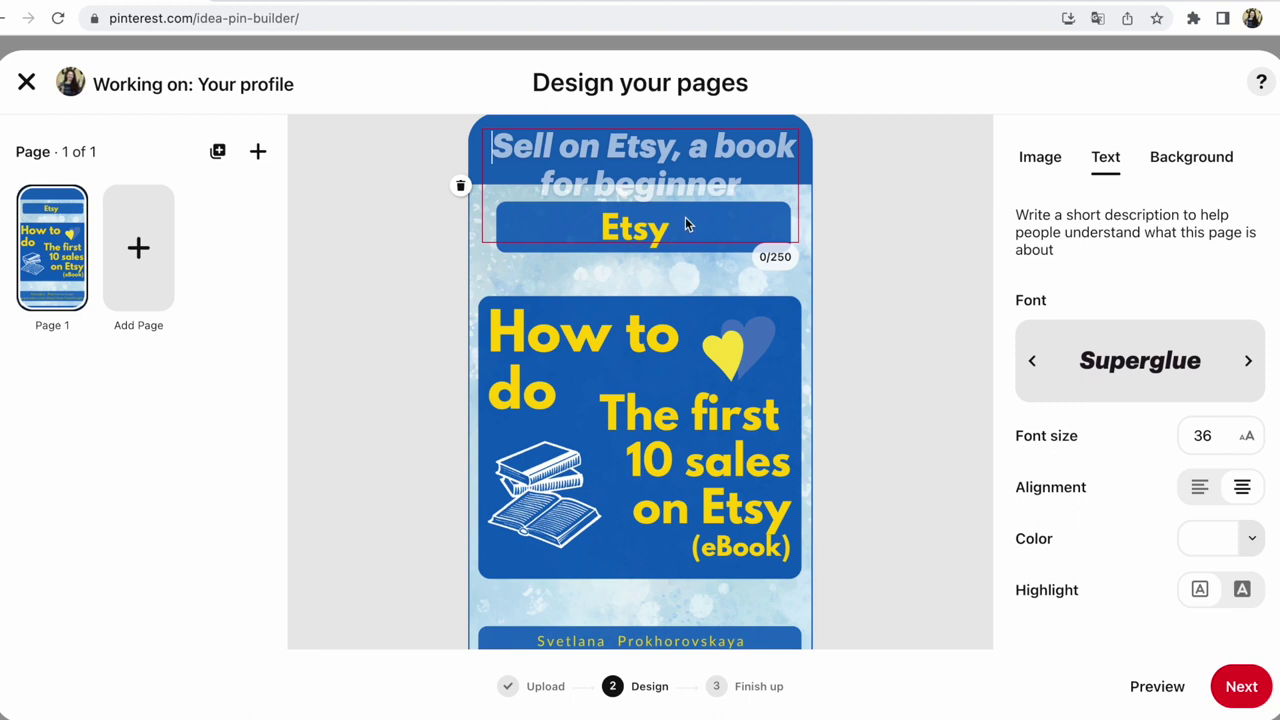
Reduce the page title's font size to 26
{"action": "left_click", "coordinate": [1252, 450]}
{"action": "left_click", "coordinate": [1251, 448]}
{"action": "left_click", "coordinate": [1251, 448]}
{"action": "left_click", "coordinate": [1251, 448]}
{"action": "left_click", "coordinate": [1251, 448]}
{"action": "left_click", "coordinate": [1251, 448]}
{"action": "left_click", "coordinate": [1251, 448]}
{"action": "left_click", "coordinate": [1251, 448]}
{"action": "left_click", "coordinate": [1251, 448]}
{"action": "left_click", "coordinate": [1251, 448]}
{"action": "left_click", "coordinate": [1251, 448]}
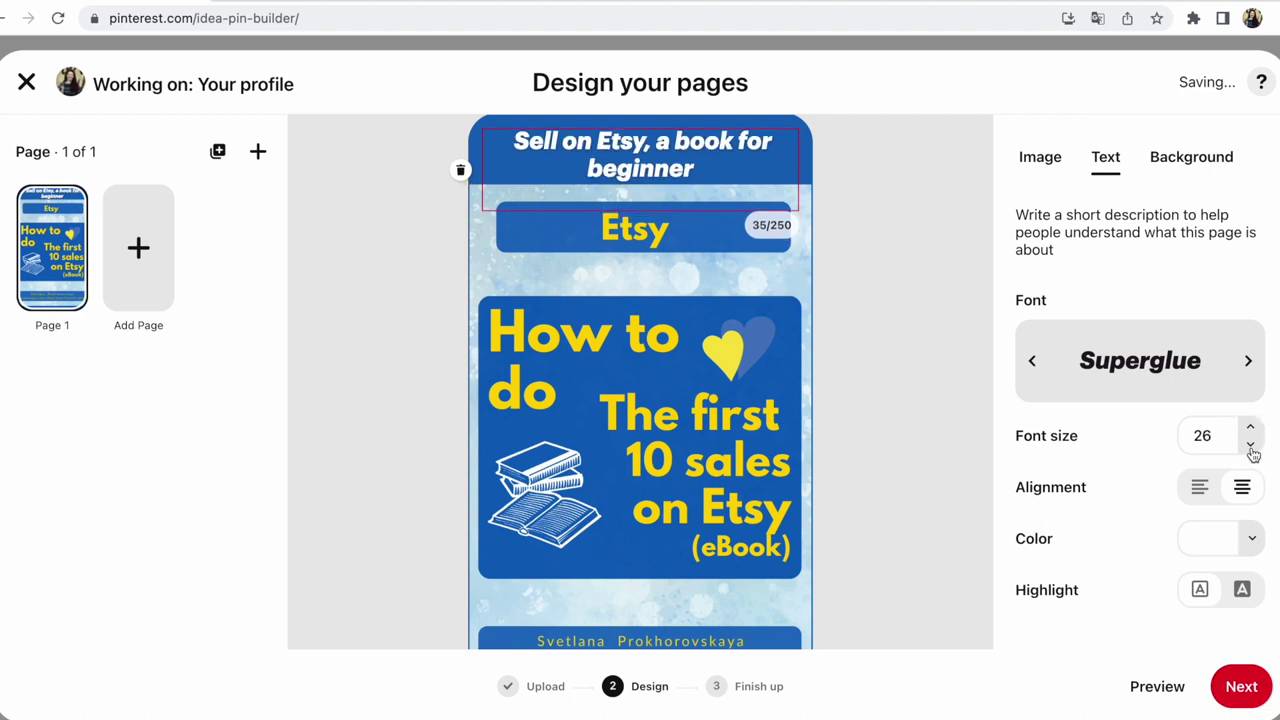
{"action": "left_click", "coordinate": [875, 353]}
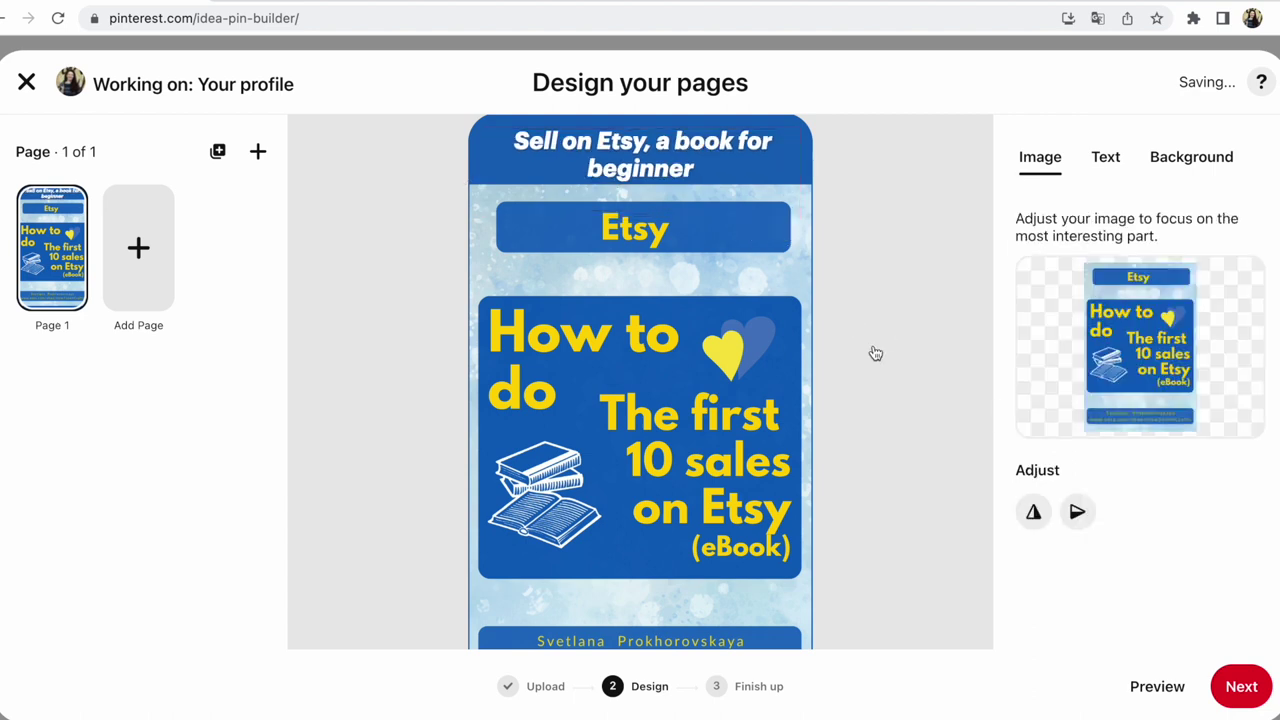
Examine the colour choices for the title text and for the page background
{"action": "scroll", "coordinate": [875, 353], "scroll_direction": "down", "scroll_amount": 1}
{"action": "scroll", "coordinate": [875, 353], "scroll_direction": "up", "scroll_amount": 1}
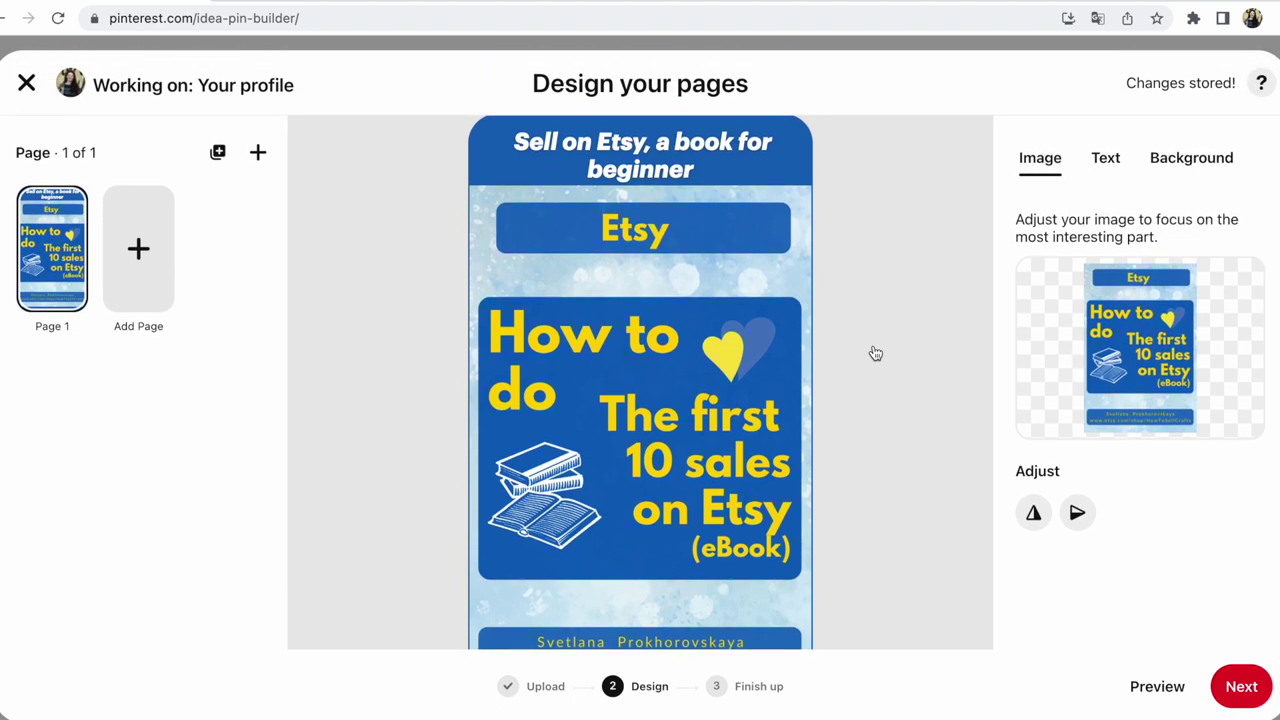
{"action": "left_click", "coordinate": [614, 153]}
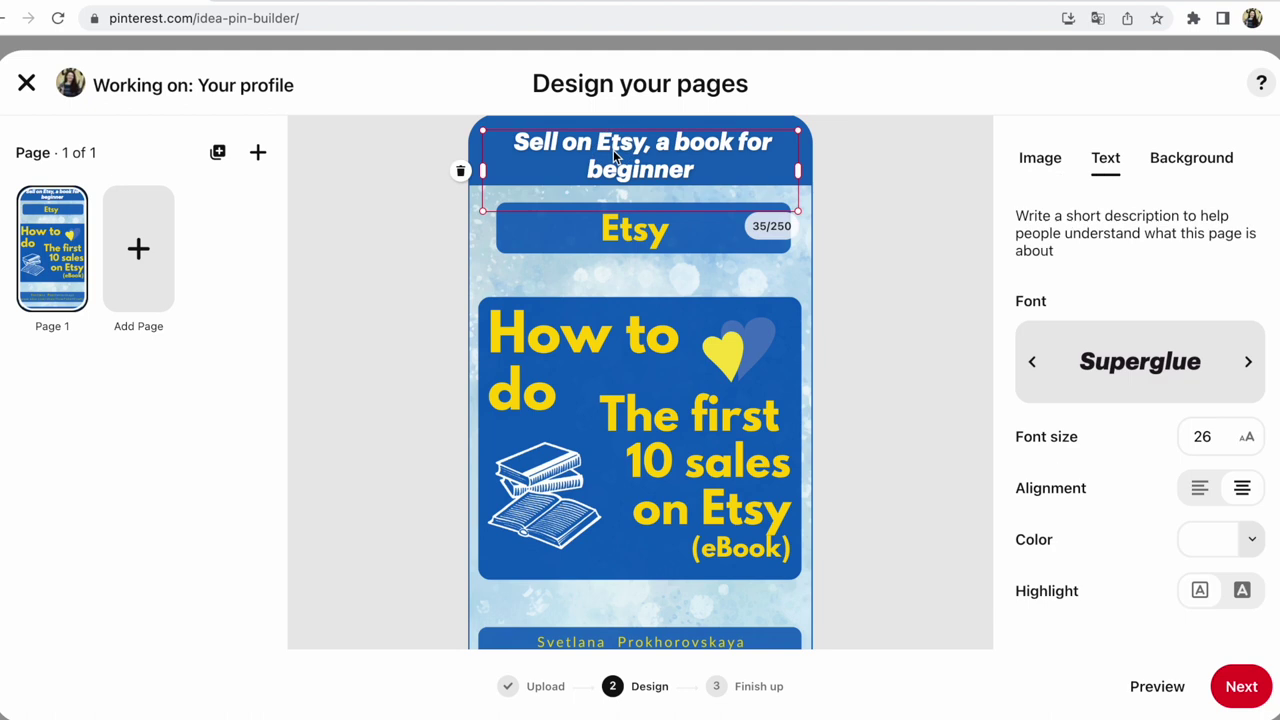
{"action": "left_click", "coordinate": [1251, 548]}
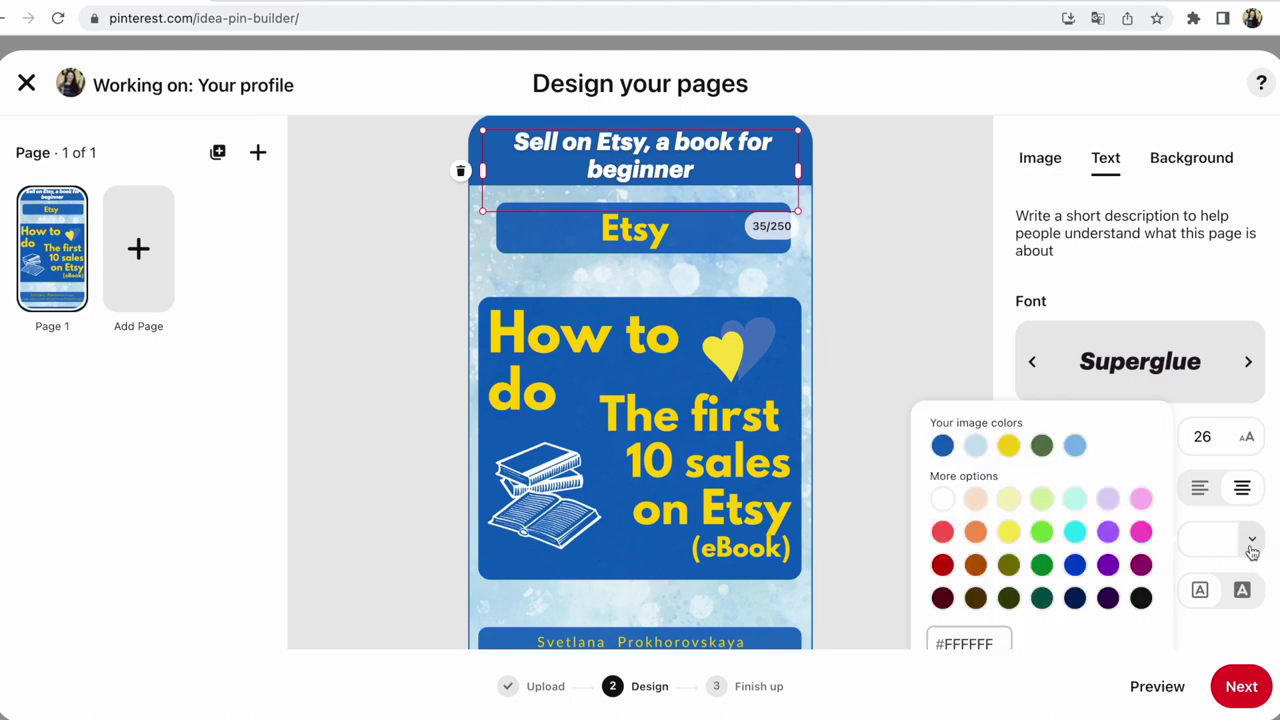
{"action": "left_click", "coordinate": [1251, 545]}
{"action": "left_click", "coordinate": [1193, 157]}
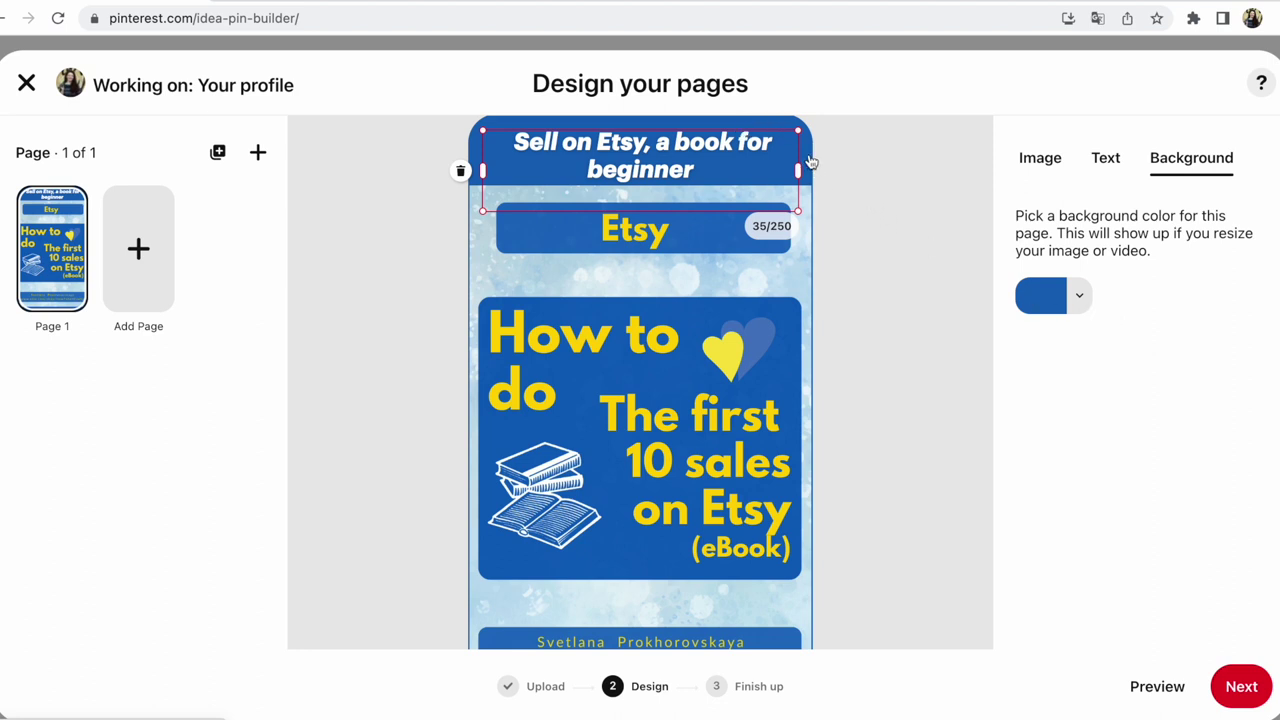
{"action": "left_click", "coordinate": [1090, 302]}
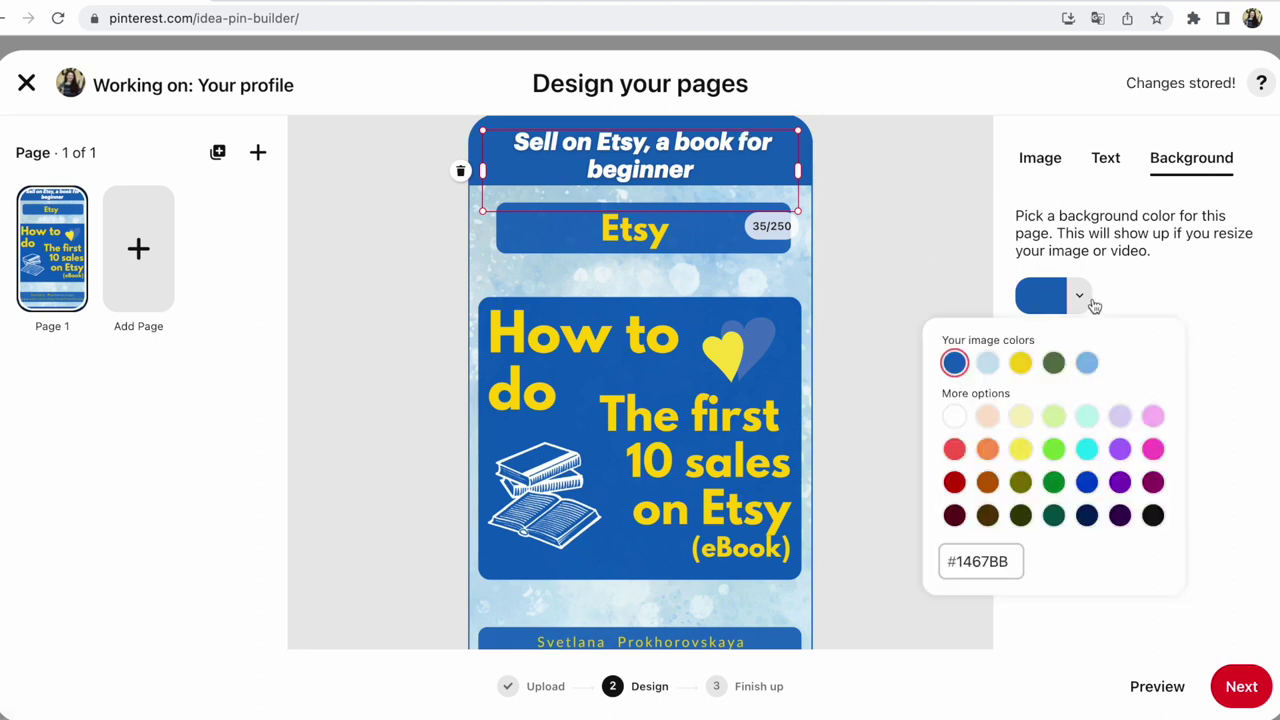
{"action": "left_click", "coordinate": [1106, 168]}
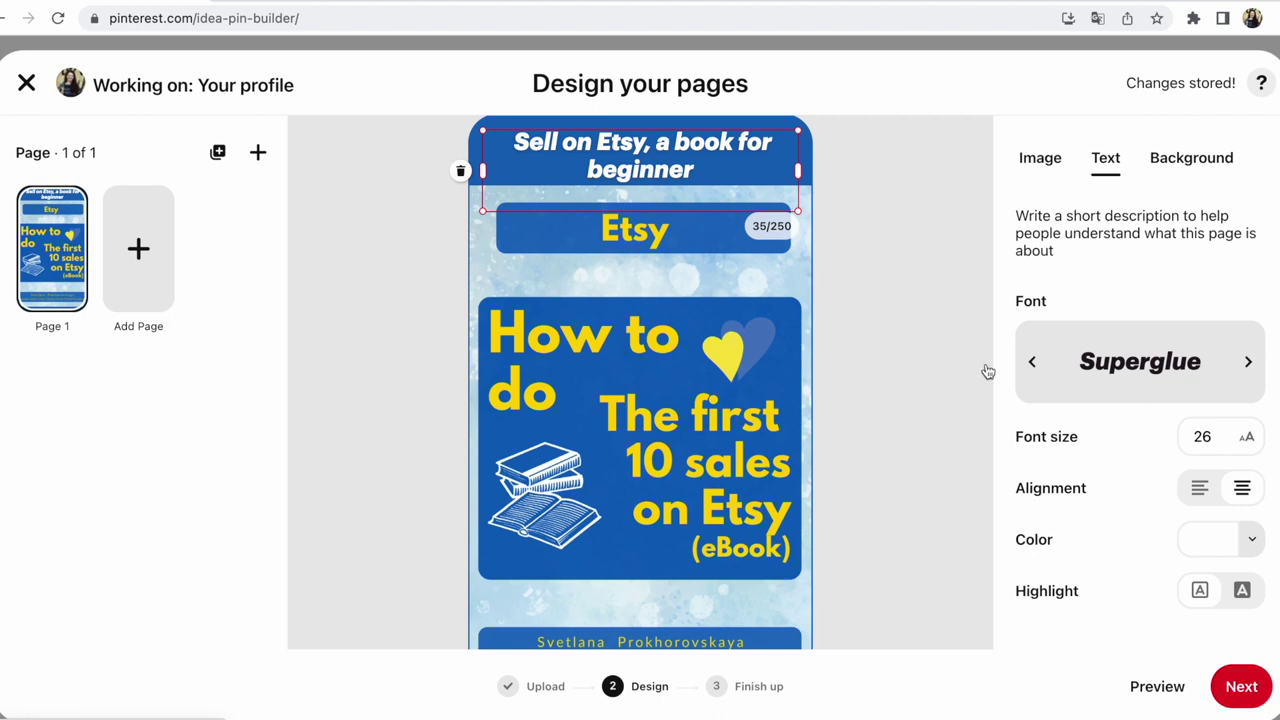
{"action": "scroll", "coordinate": [948, 380], "scroll_direction": "down", "scroll_amount": 1}
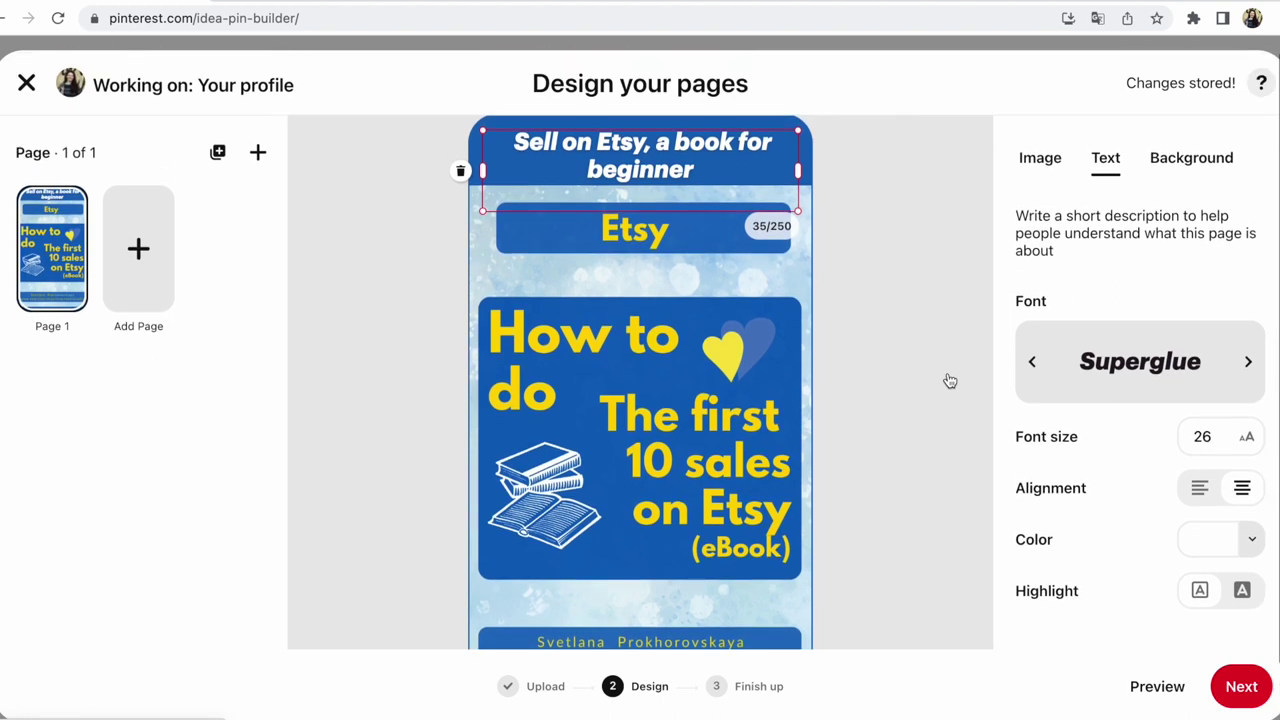
Proceed to the finishing stage, search the boards for "how", and assign the Idea Pin to How to sell on Etsy
{"action": "left_click", "coordinate": [1236, 700]}
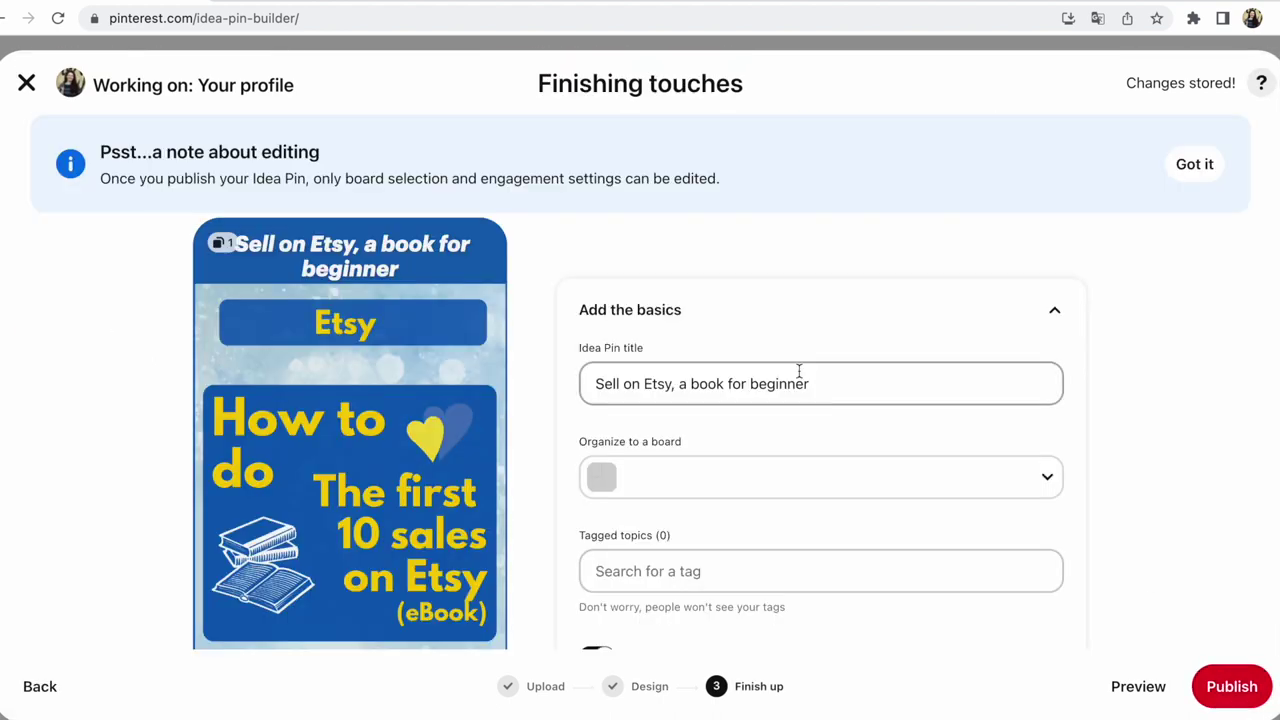
{"action": "left_click_drag", "start_coordinate": [858, 393], "coordinate": [582, 383]}
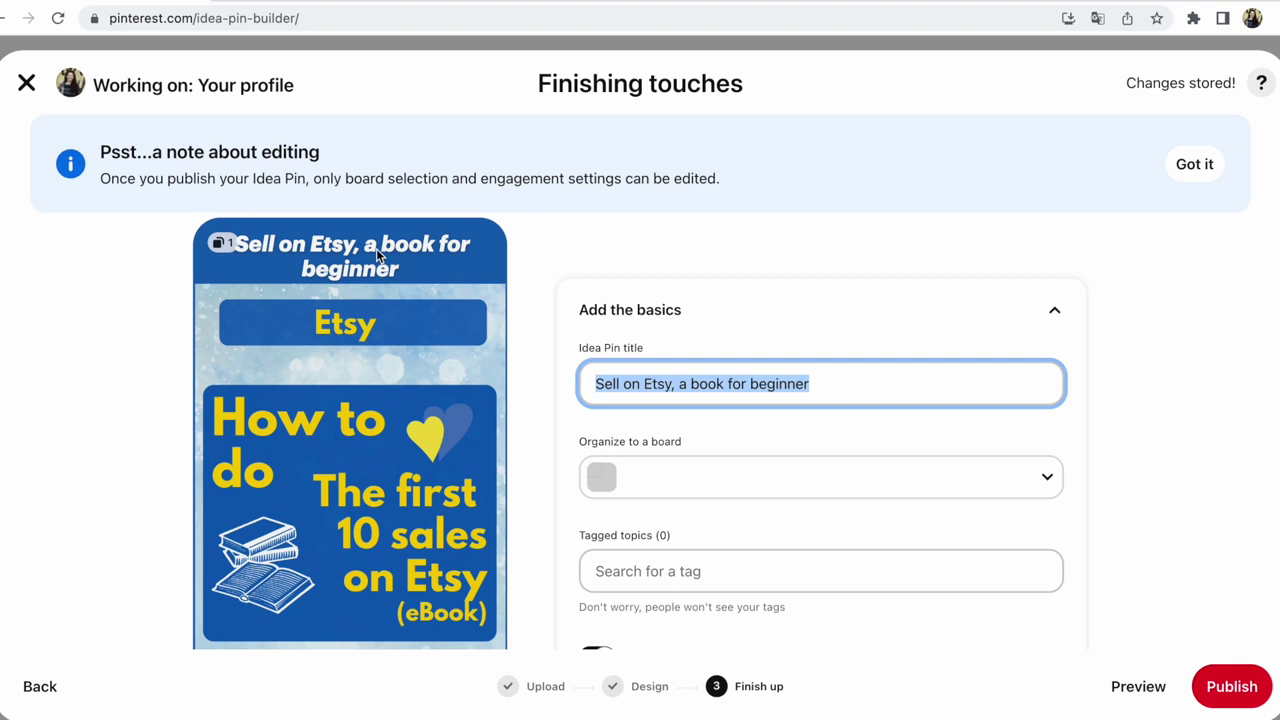
{"action": "left_click", "coordinate": [1042, 477]}
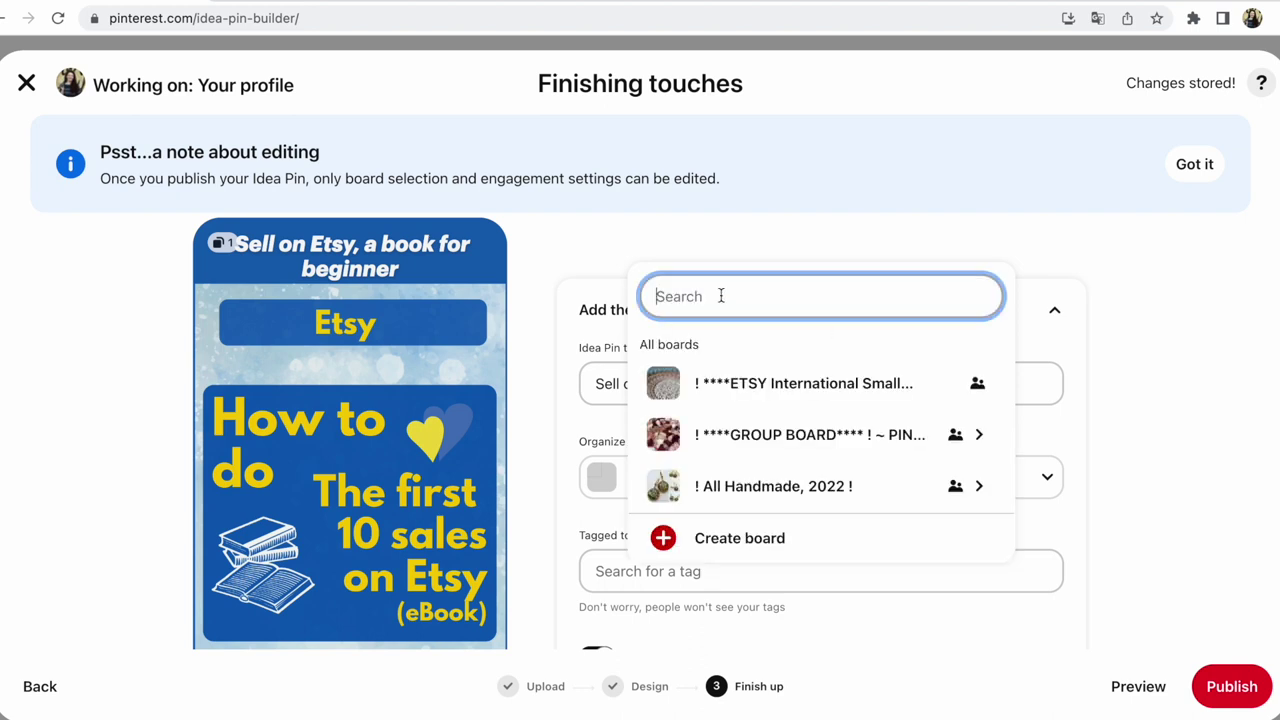
{"action": "type", "text": "how"}
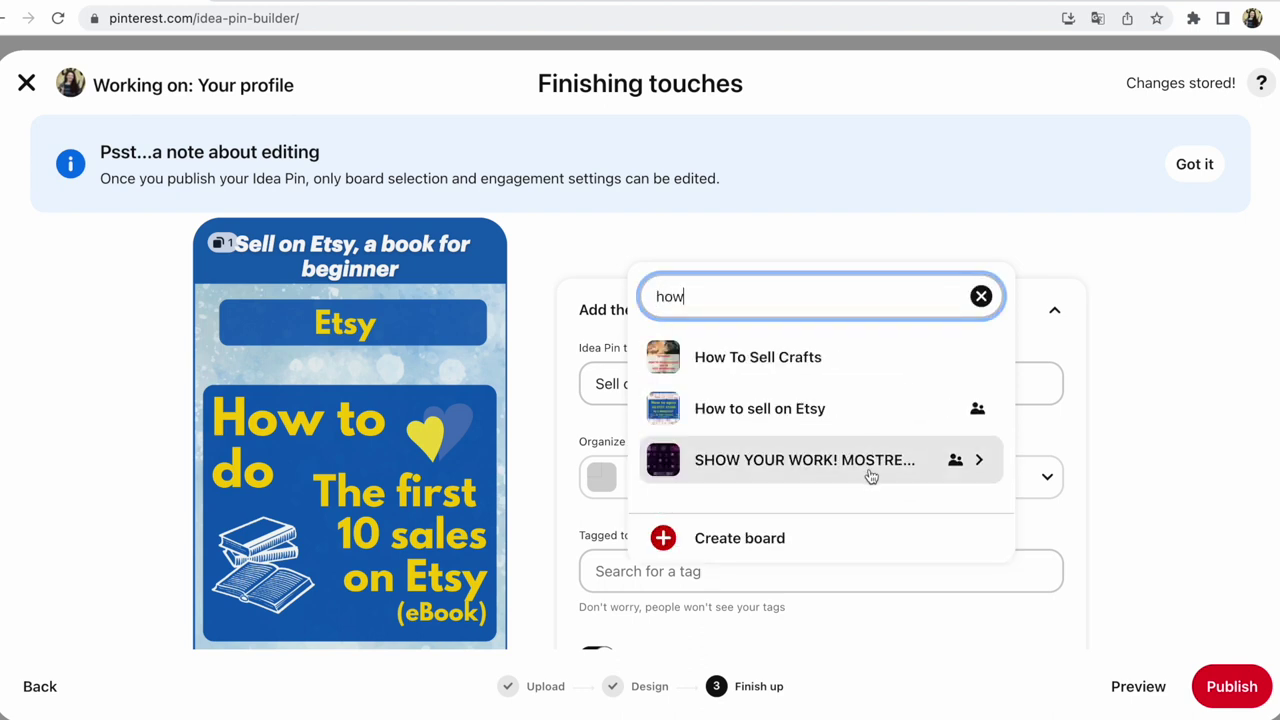
{"action": "left_click", "coordinate": [835, 414]}
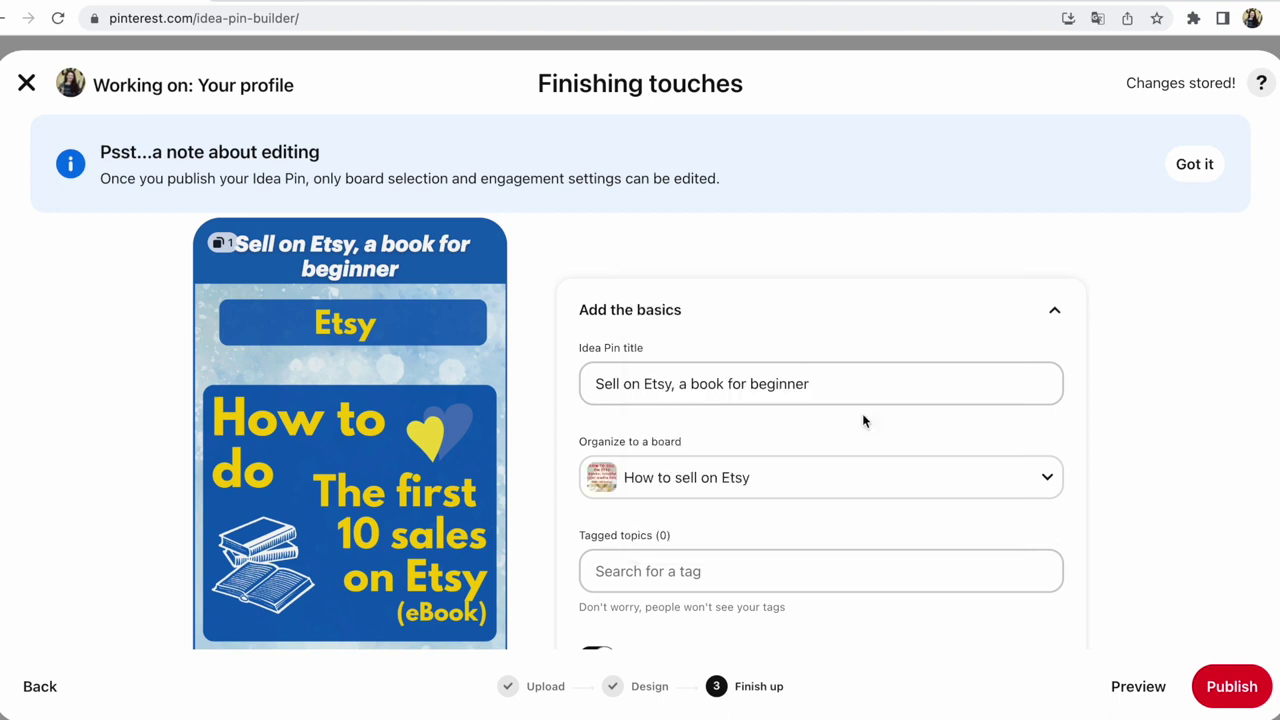
Try to enter "etsy, how sell on etsy" as the Idea Pin's tagged topics
{"action": "scroll", "coordinate": [862, 413], "scroll_direction": "down", "scroll_amount": 1}
{"action": "scroll", "coordinate": [862, 413], "scroll_direction": "down", "scroll_amount": 1}
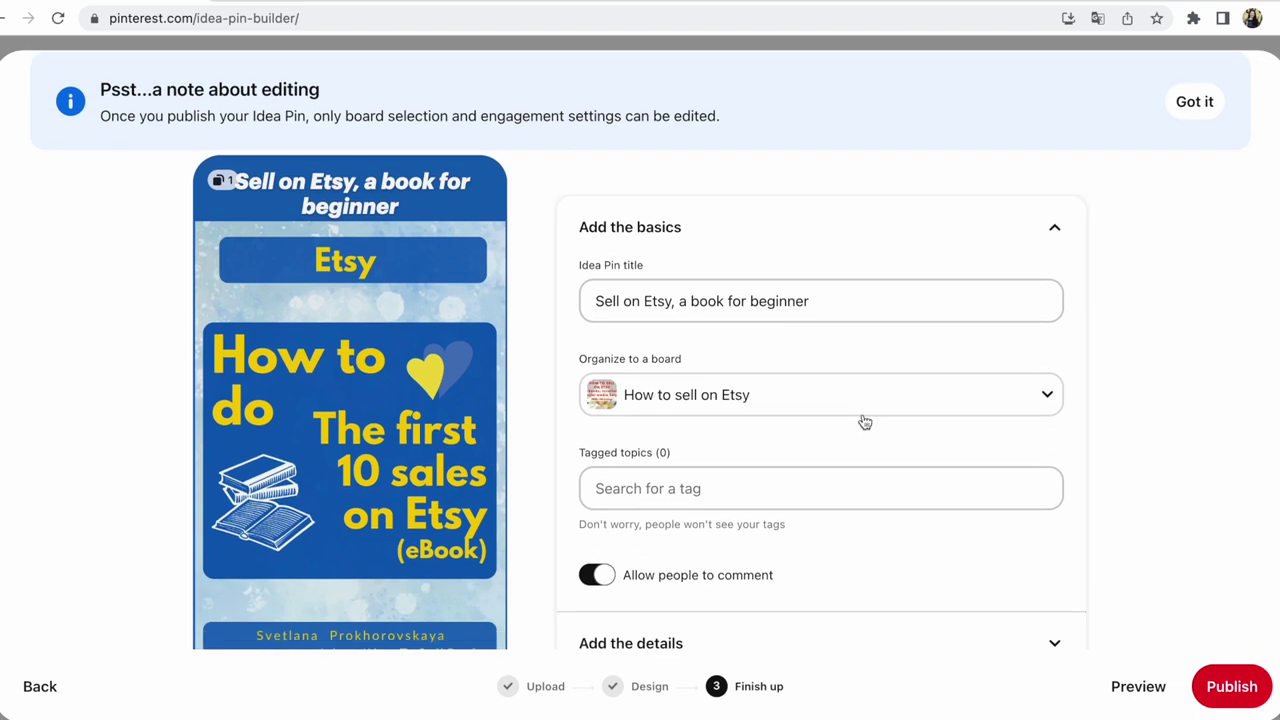
{"action": "left_click", "coordinate": [698, 488]}
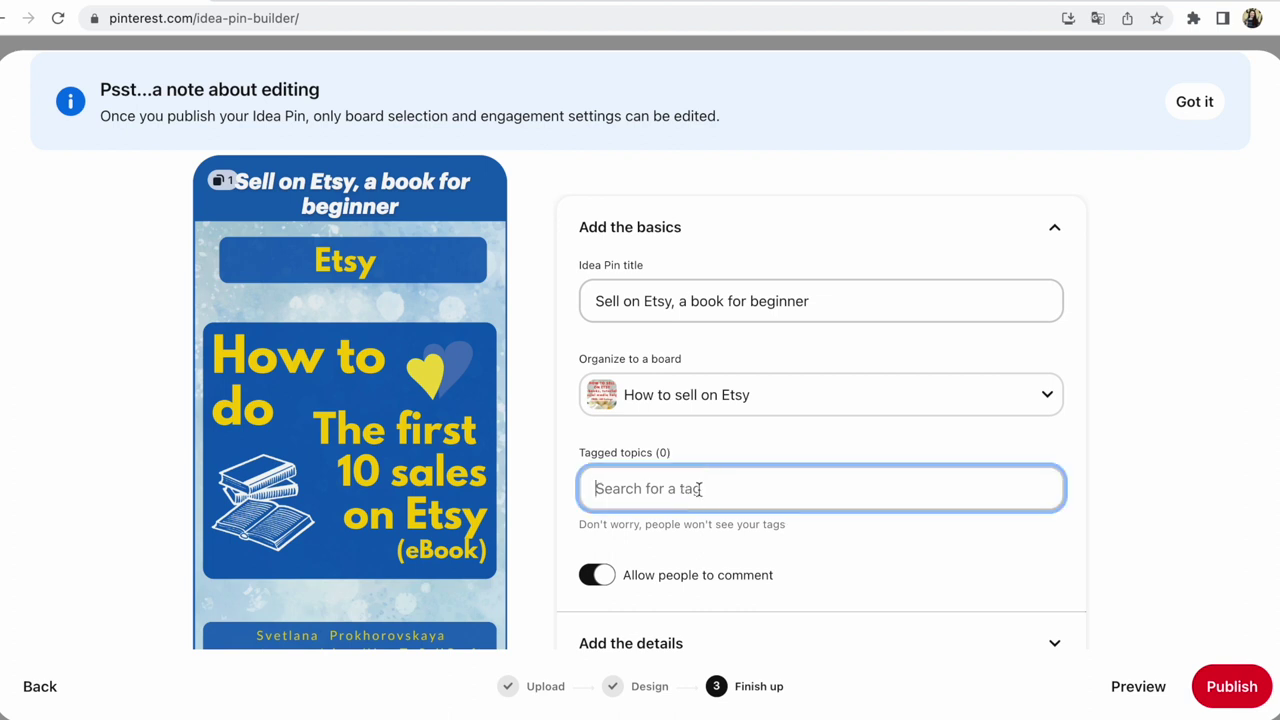
{"action": "type", "text": "etsy,"}
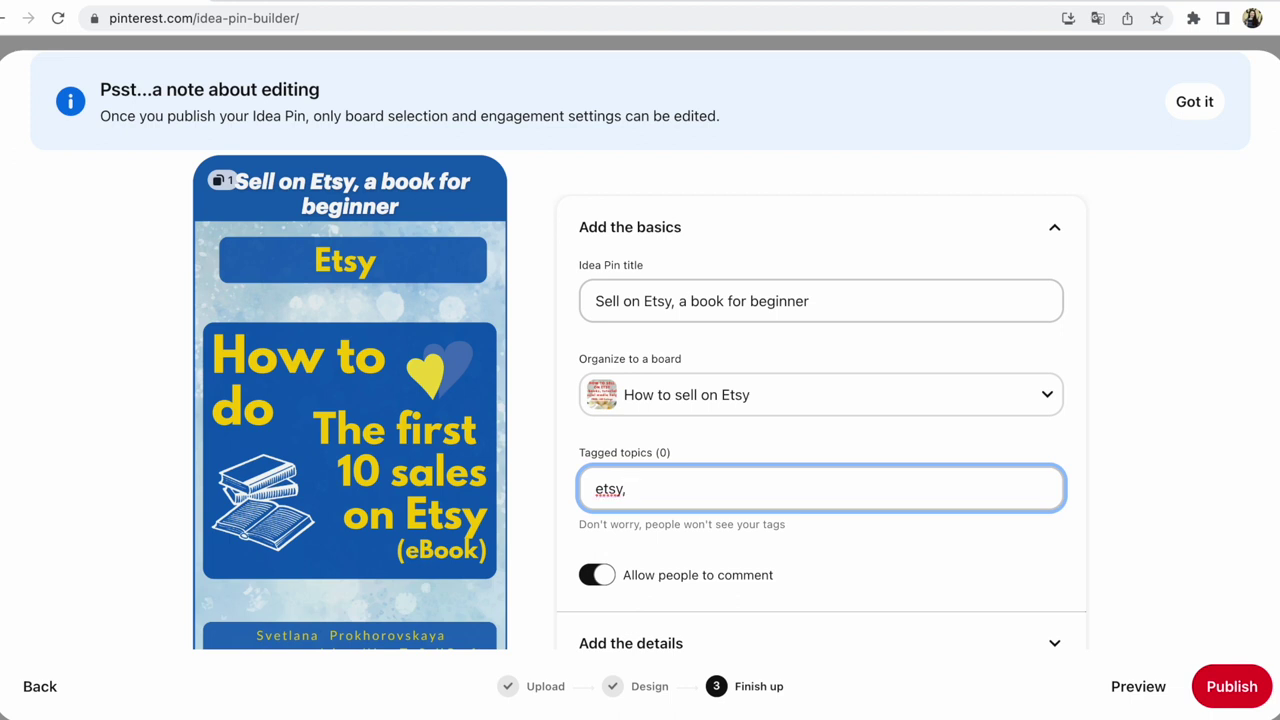
{"action": "type", "text": " how sell on etsy"}
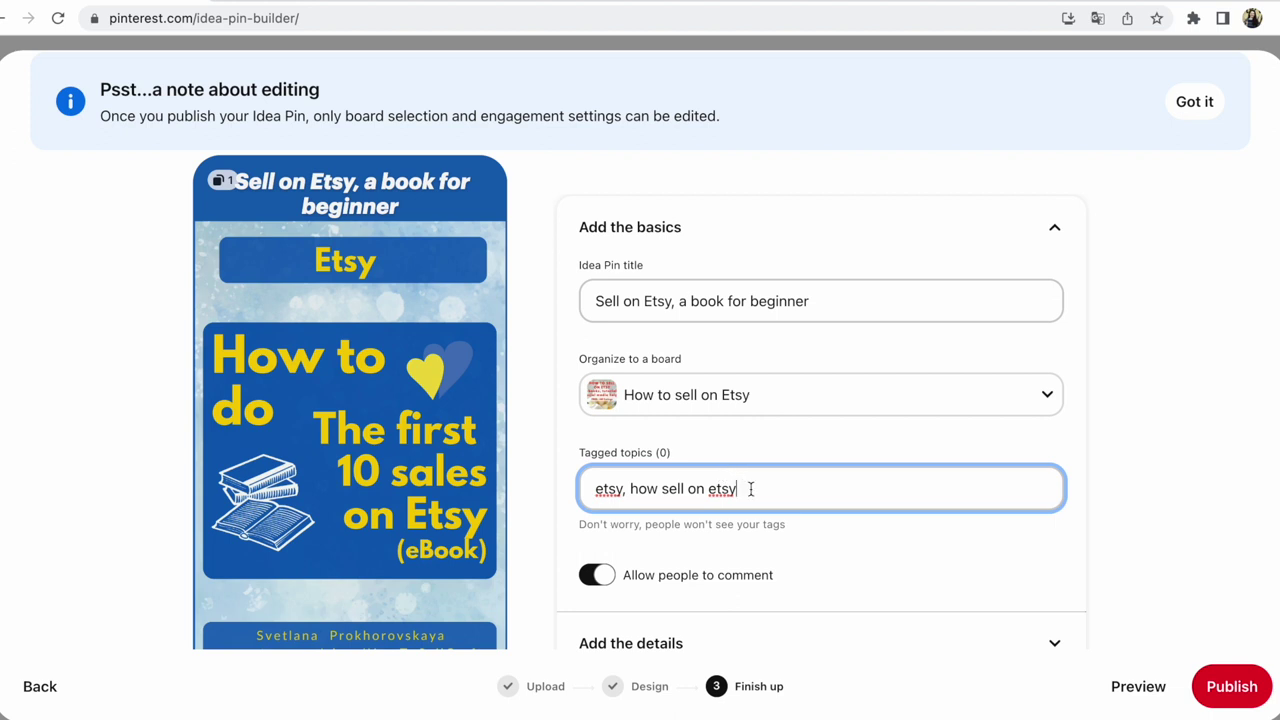
Replace the tagged topics text with a search for "sell" and add the selling on etsy tag
{"action": "left_click_drag", "start_coordinate": [749, 489], "coordinate": [560, 487]}
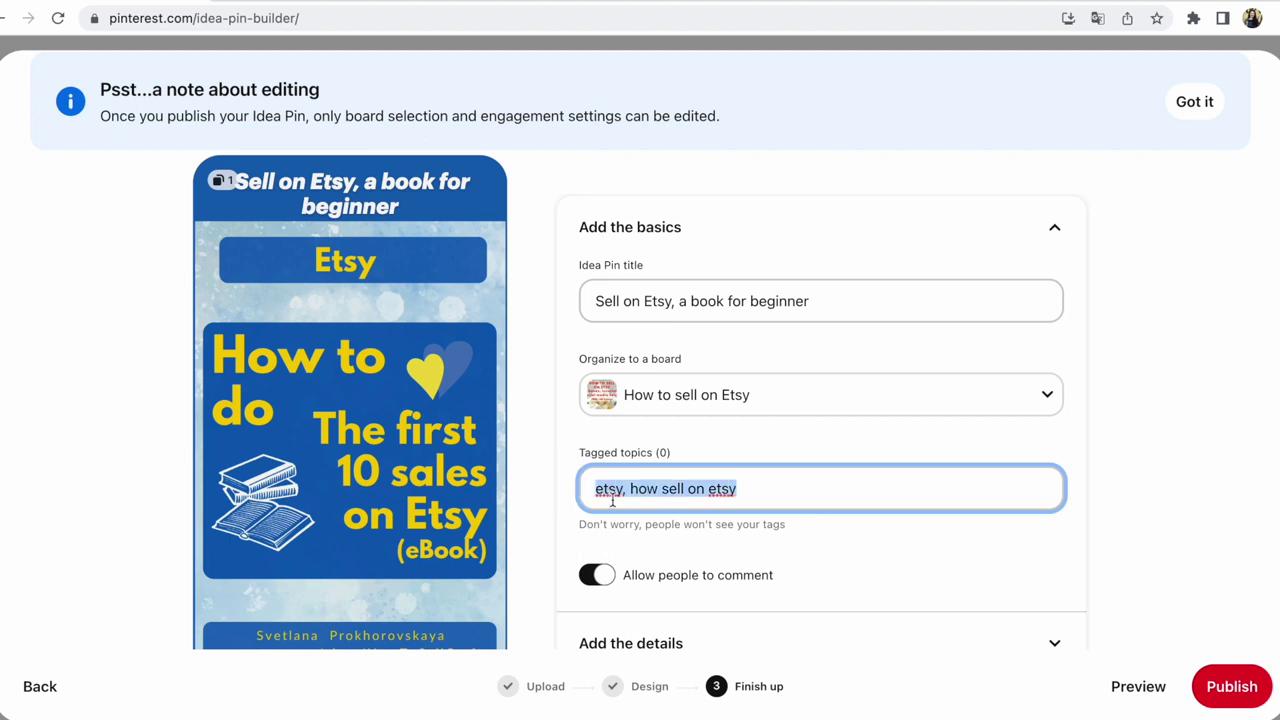
{"action": "type", "text": "se"}
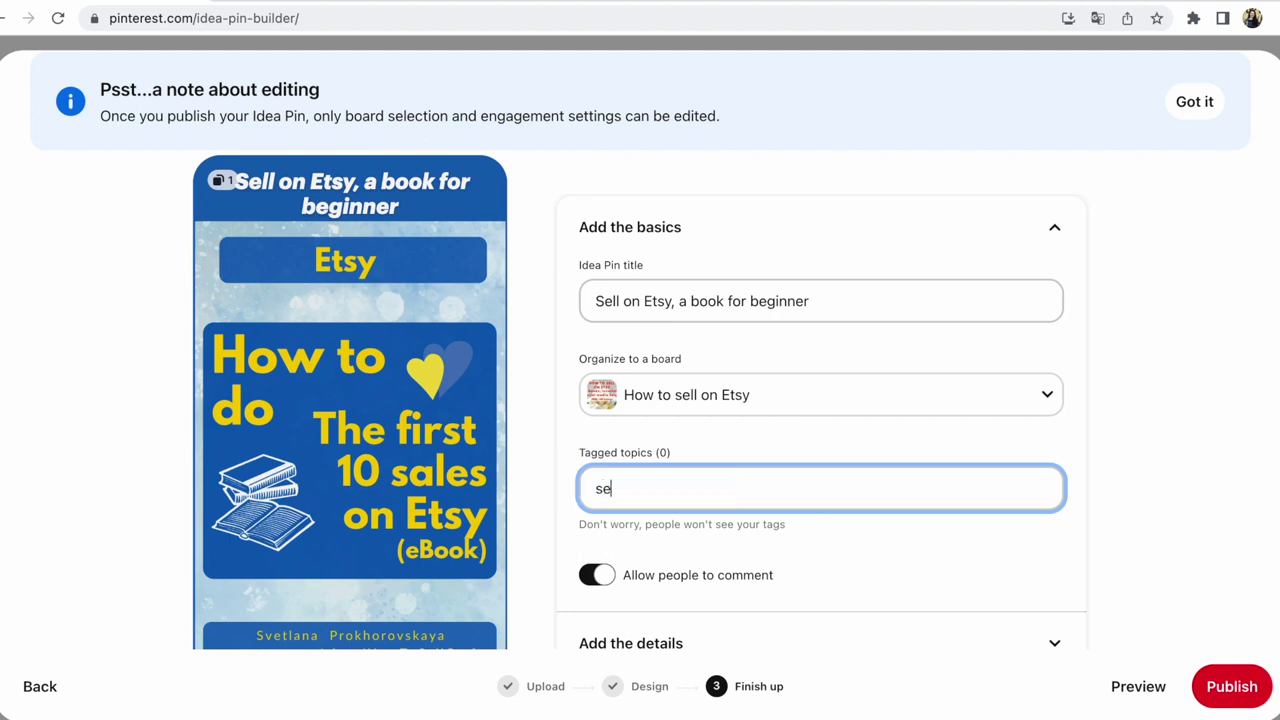
{"action": "type", "text": "ll"}
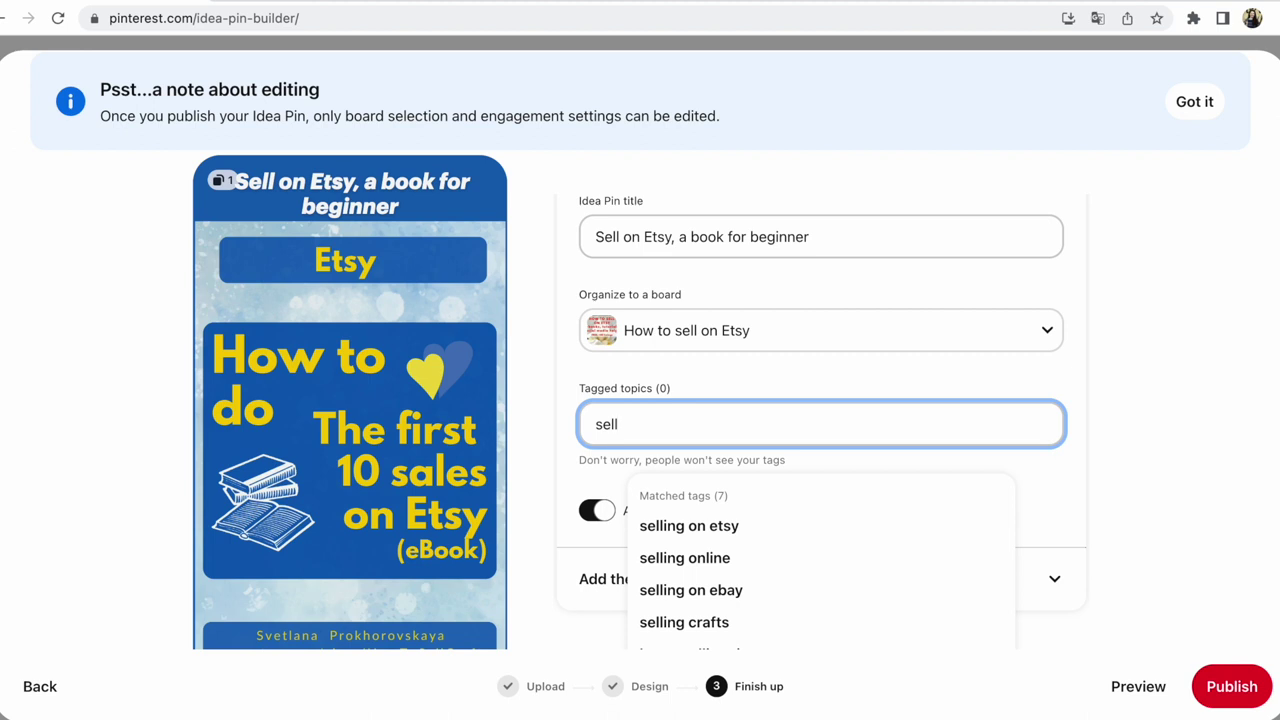
{"action": "left_click", "coordinate": [693, 538]}
Add the selling crafts and selling online tags to the Idea Pin by searching for "sell"
{"action": "left_click", "coordinate": [609, 424]}
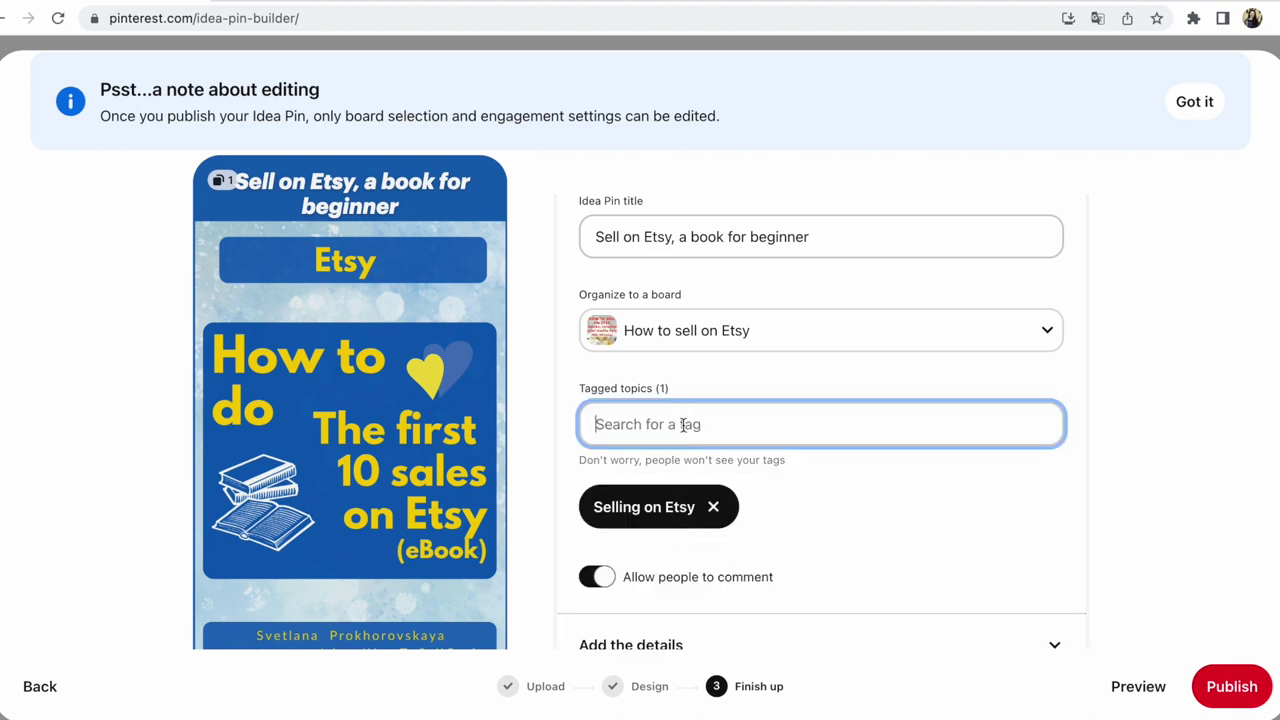
{"action": "type", "text": "sell"}
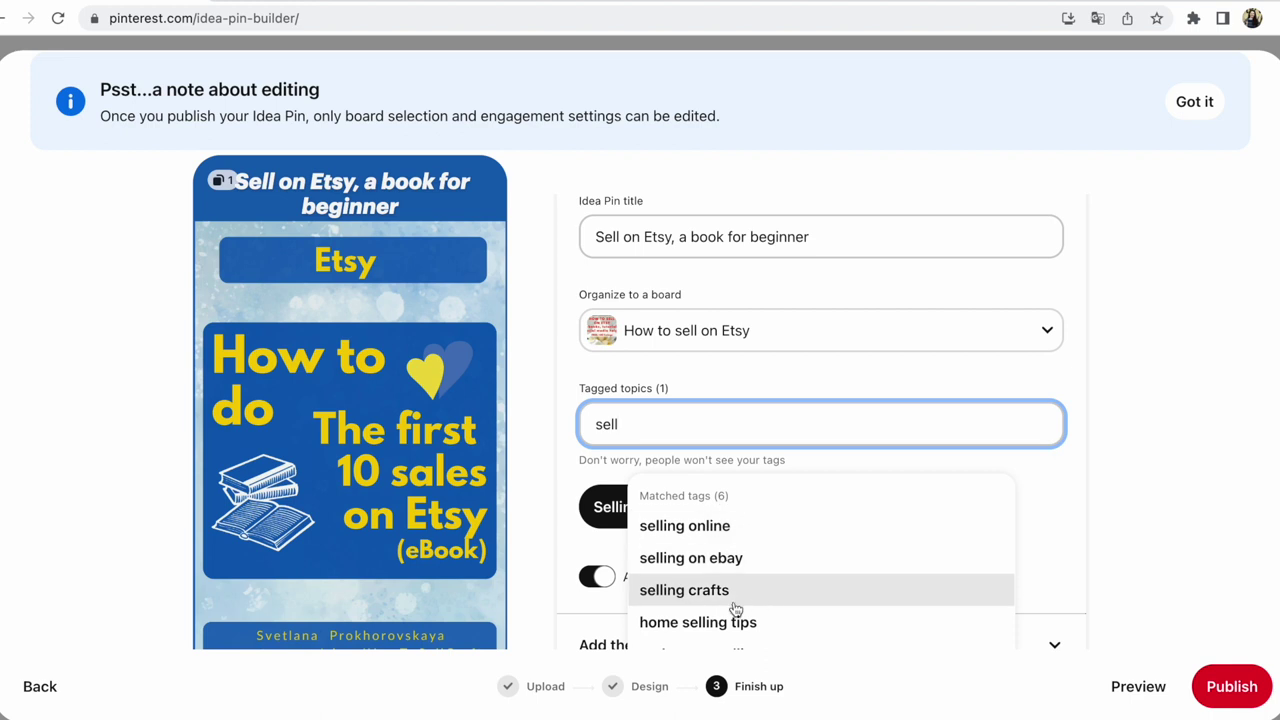
{"action": "left_click", "coordinate": [735, 598]}
{"action": "left_click", "coordinate": [651, 423]}
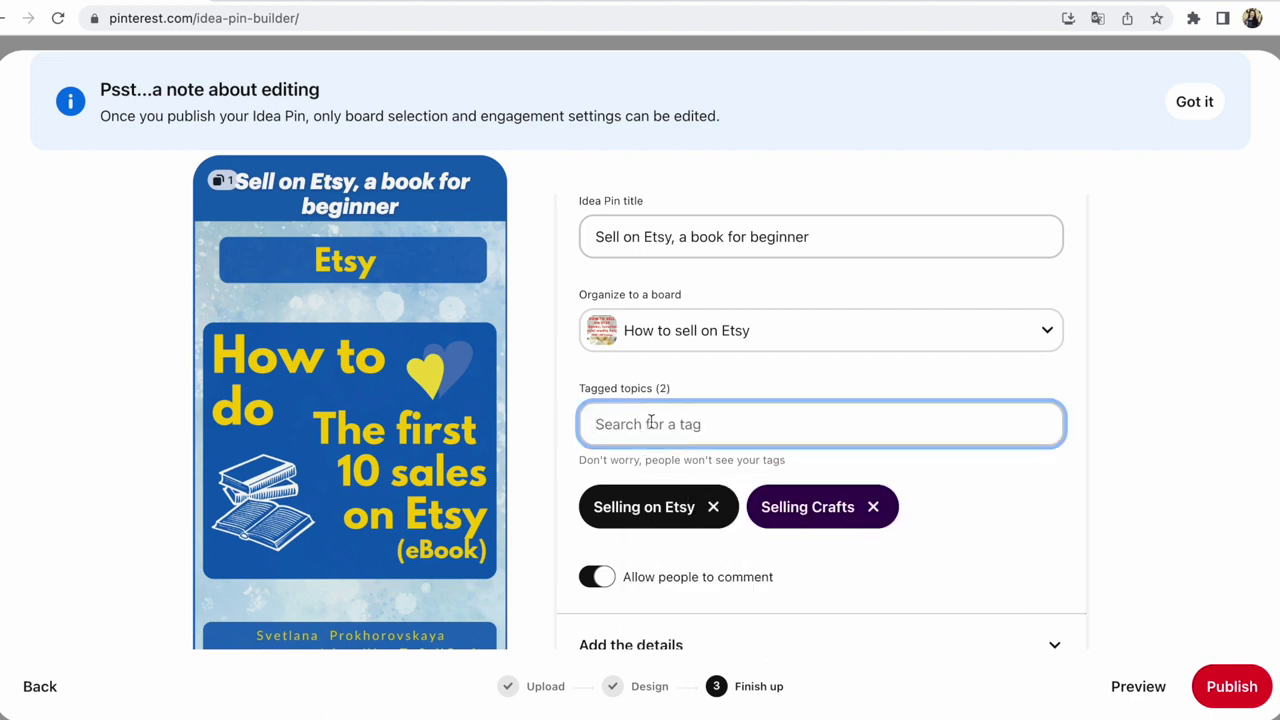
{"action": "type", "text": "sell"}
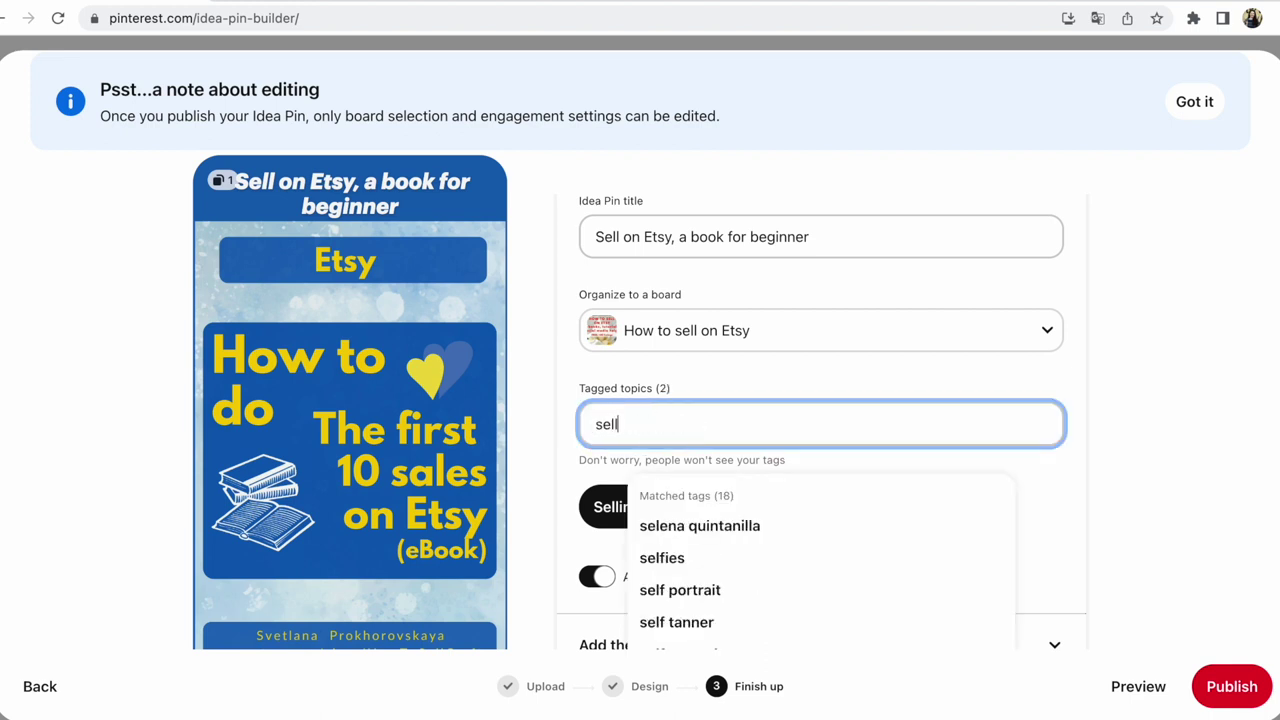
{"action": "left_click", "coordinate": [721, 530]}
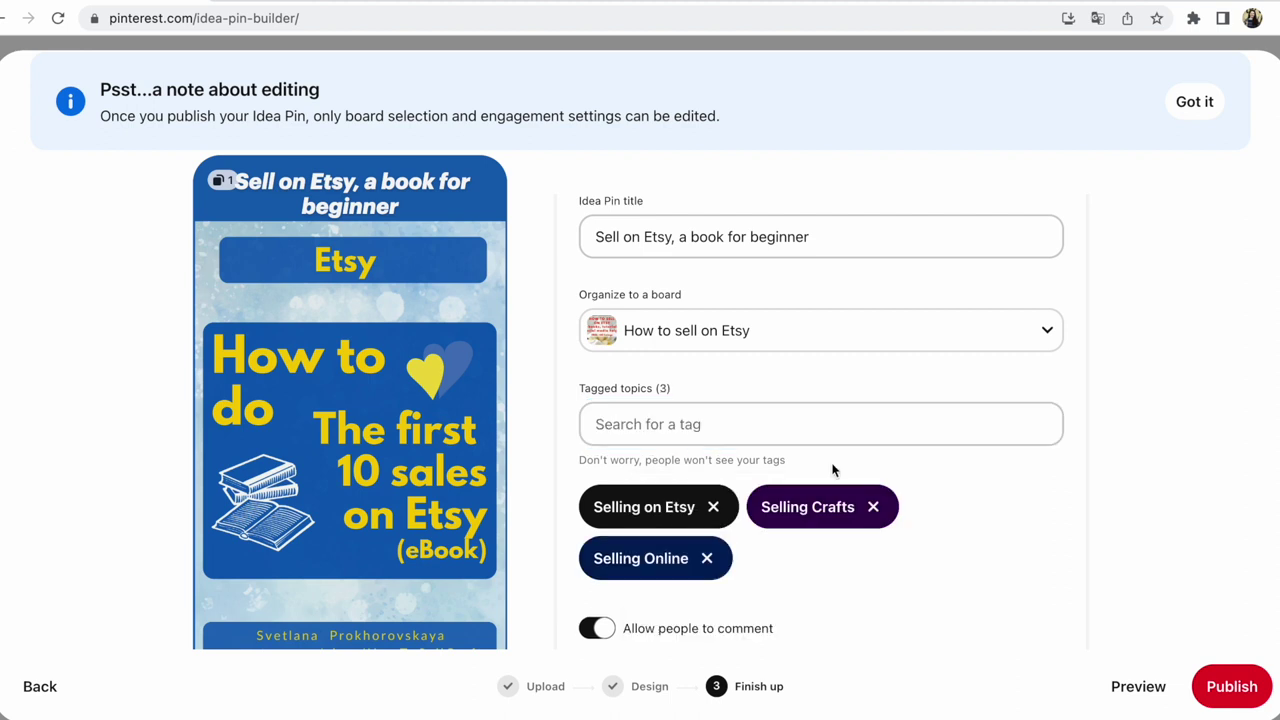
Search the topics for "sell" again and add the home selling tips tag
{"action": "scroll", "coordinate": [831, 468], "scroll_direction": "down", "scroll_amount": 1}
{"action": "left_click", "coordinate": [703, 371]}
{"action": "type", "text": "sell"}
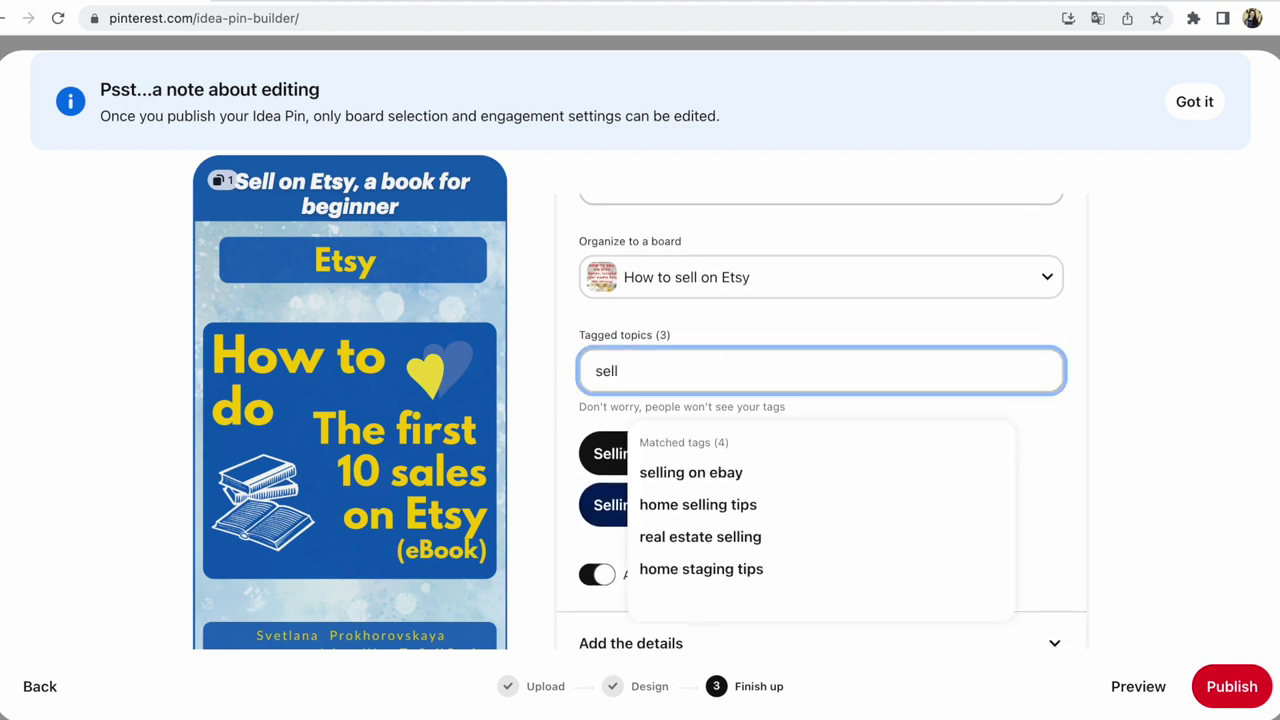
{"action": "left_click", "coordinate": [738, 506]}
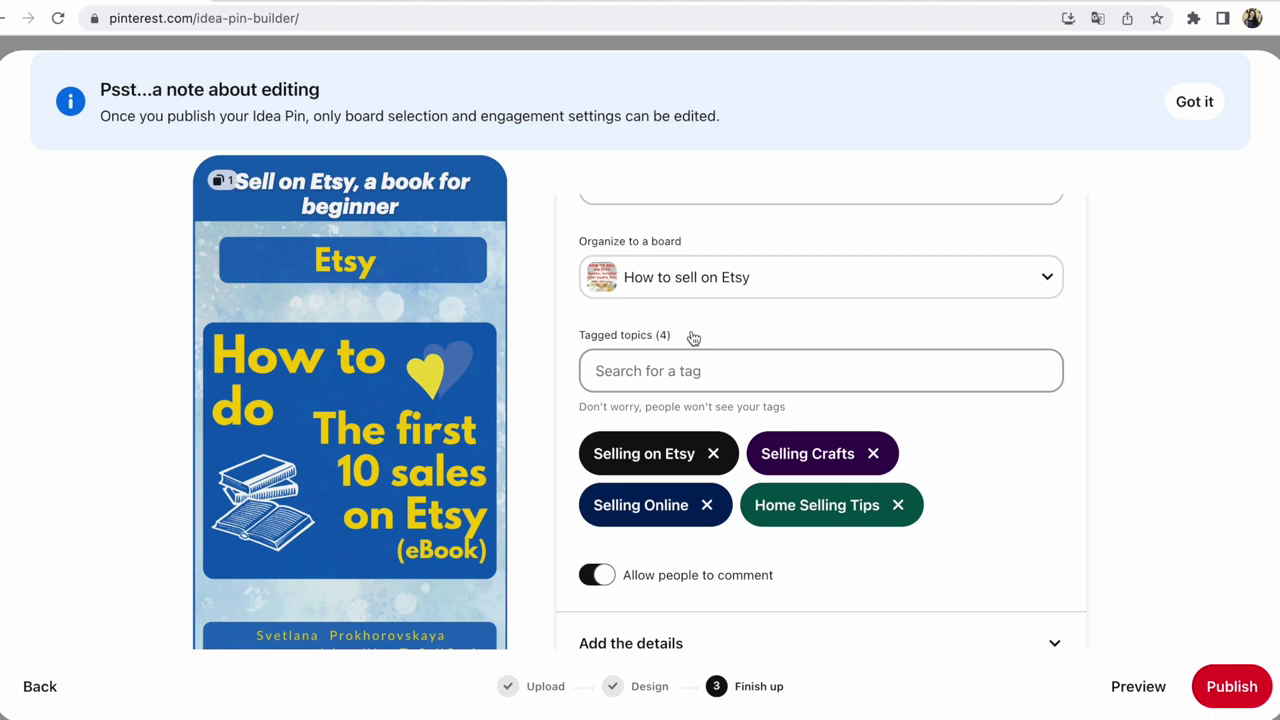
Choose the Notes details template, and copy the English description paragraph from Google Translate without its heading
{"action": "left_click", "coordinate": [1055, 646]}
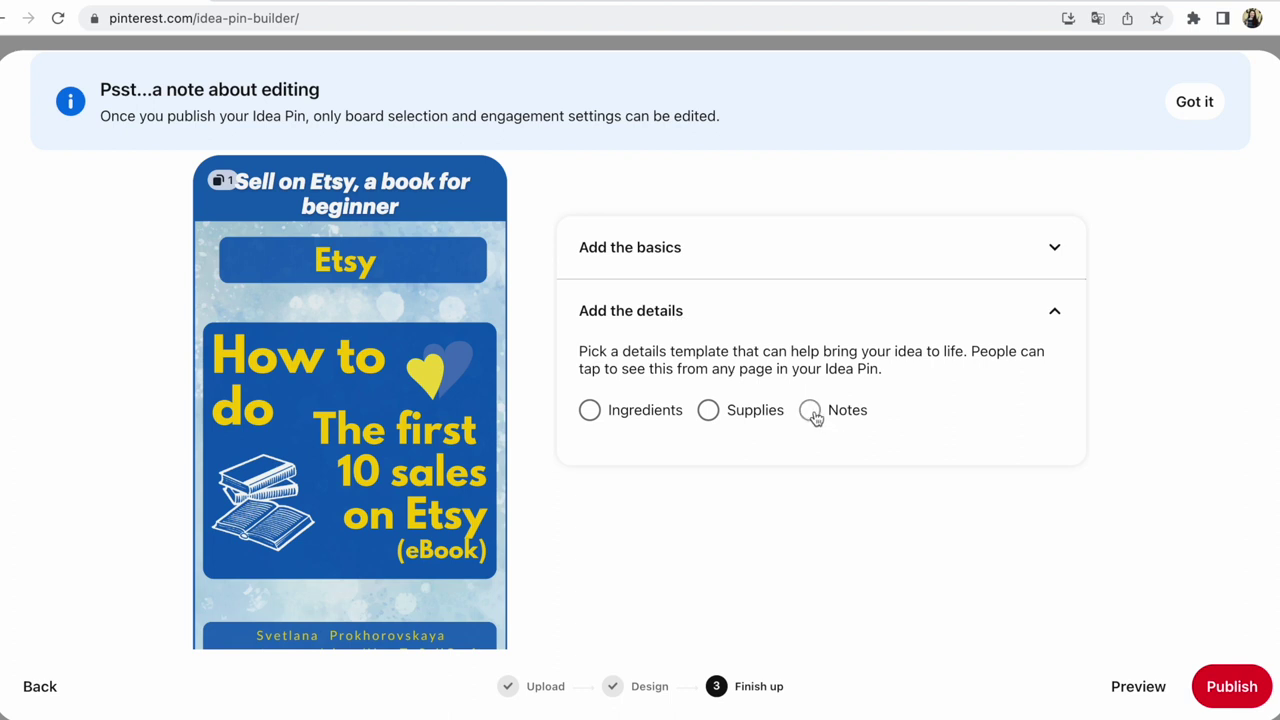
{"action": "left_click", "coordinate": [812, 414]}
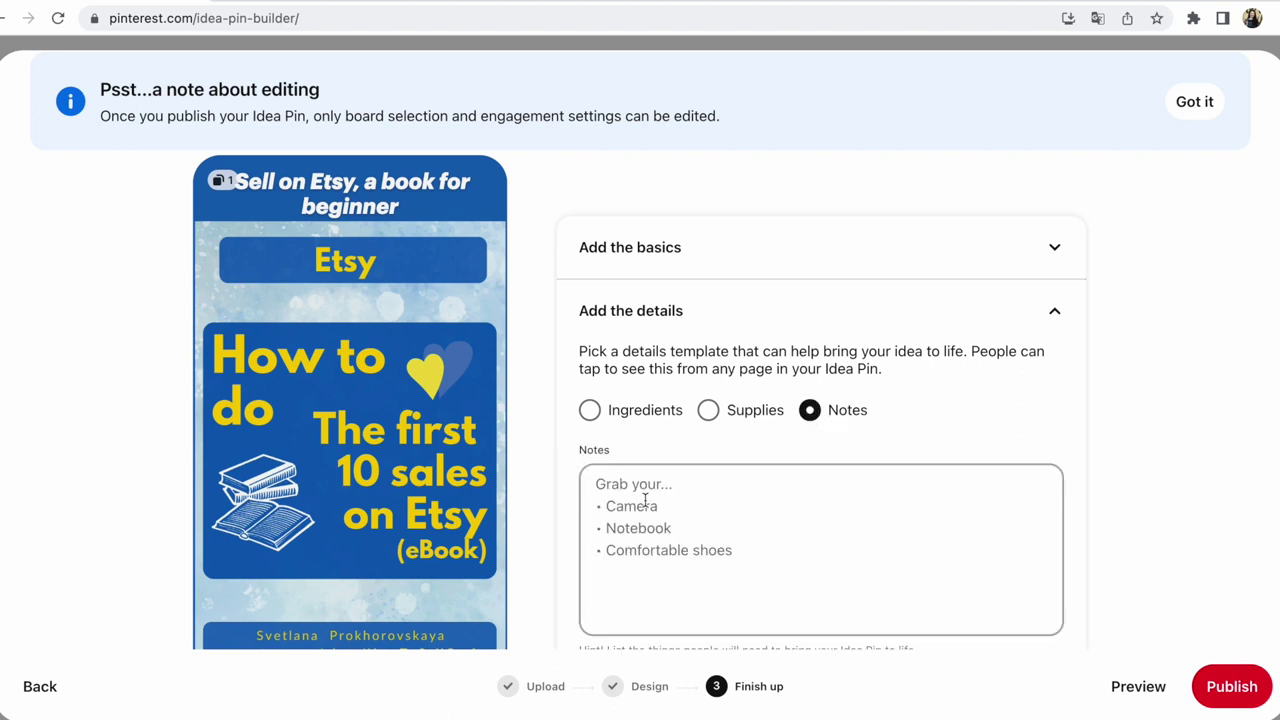
{"action": "left_click", "coordinate": [508, 3]}
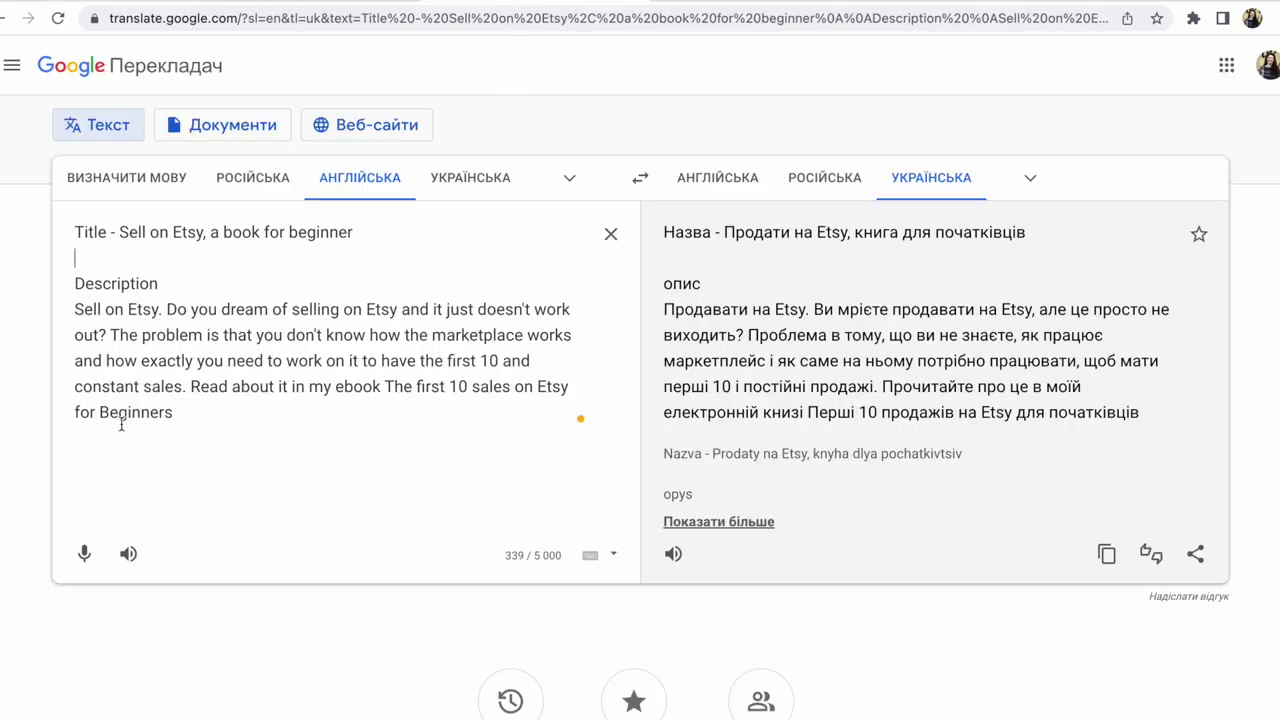
{"action": "left_click_drag", "start_coordinate": [176, 412], "coordinate": [72, 302]}
{"action": "right_click", "coordinate": [128, 308]}
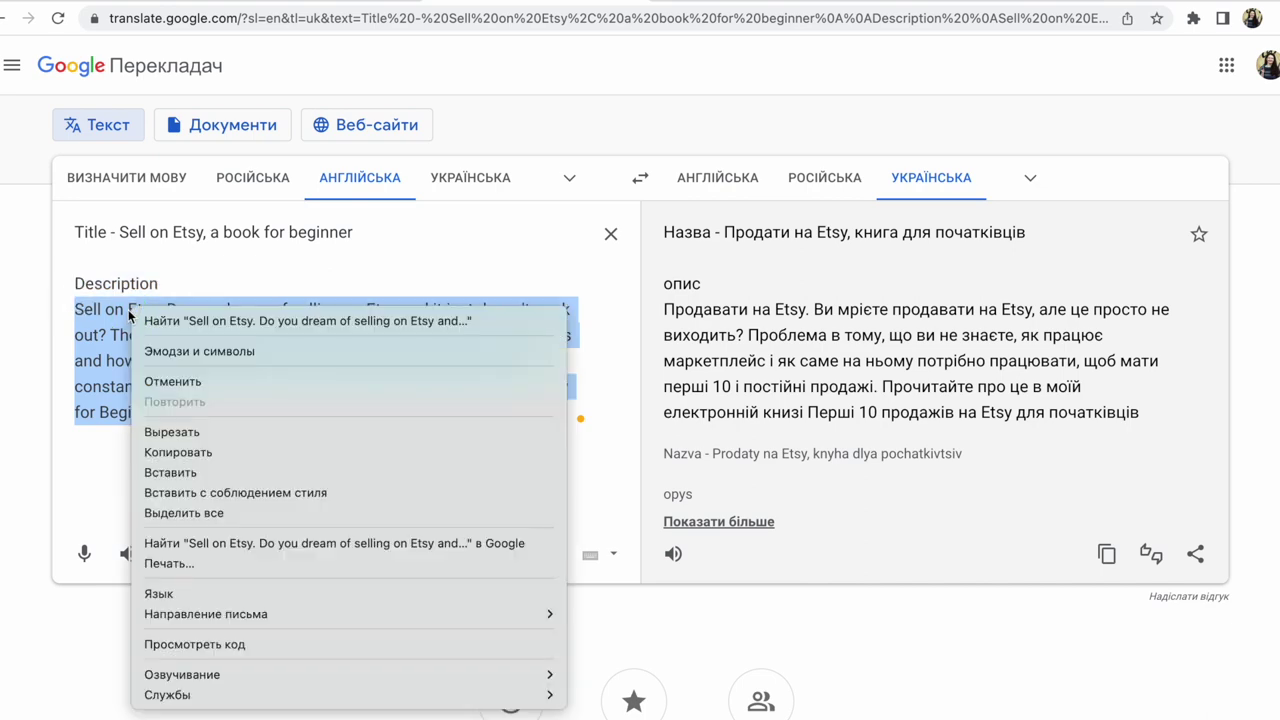
{"action": "left_click", "coordinate": [163, 455]}
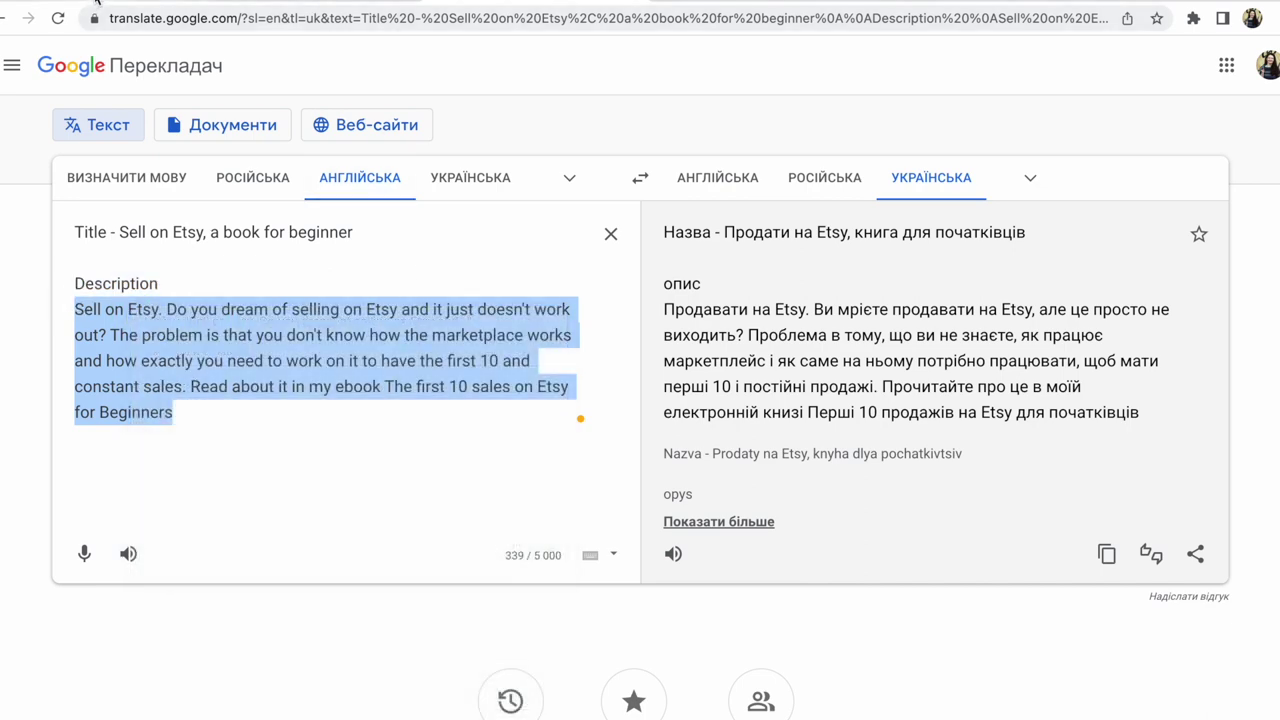
Return to the Pinterest Idea Pin builder, paste the description into the notes, and tidy the spacing after "Sell on Etsy."
{"action": "left_click", "coordinate": [95, 2]}
{"action": "right_click", "coordinate": [648, 490]}
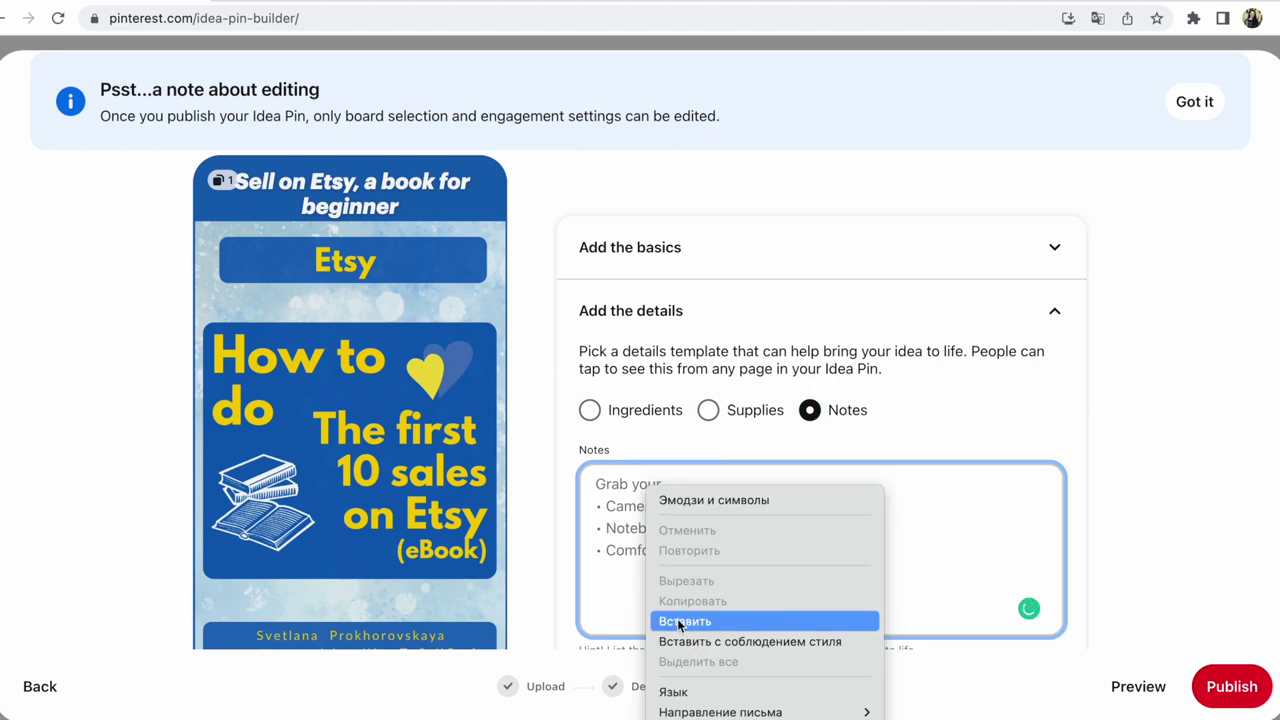
{"action": "left_click", "coordinate": [680, 622]}
{"action": "left_click", "coordinate": [677, 484]}
{"action": "type", "text": "."}
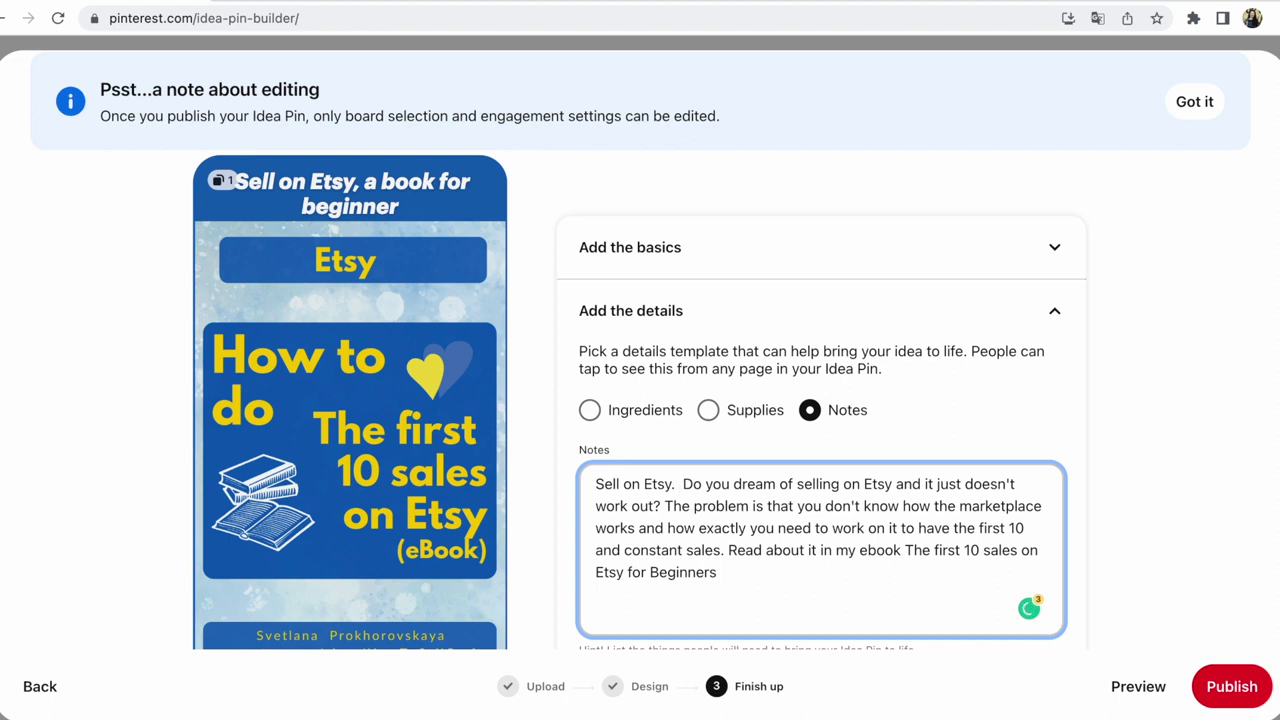
{"action": "key", "text": "BackSpace"}
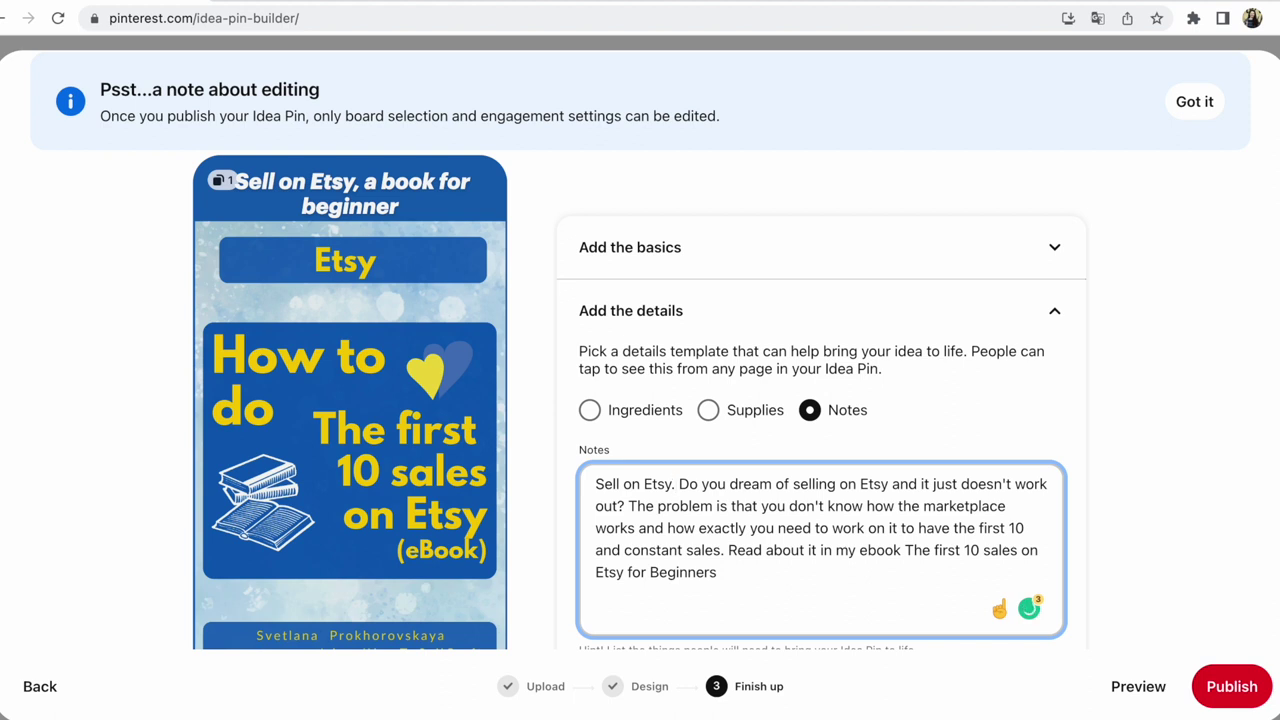
{"action": "left_click", "coordinate": [750, 578]}
{"action": "key", "text": "Return"}
{"action": "type", "text": "•"}
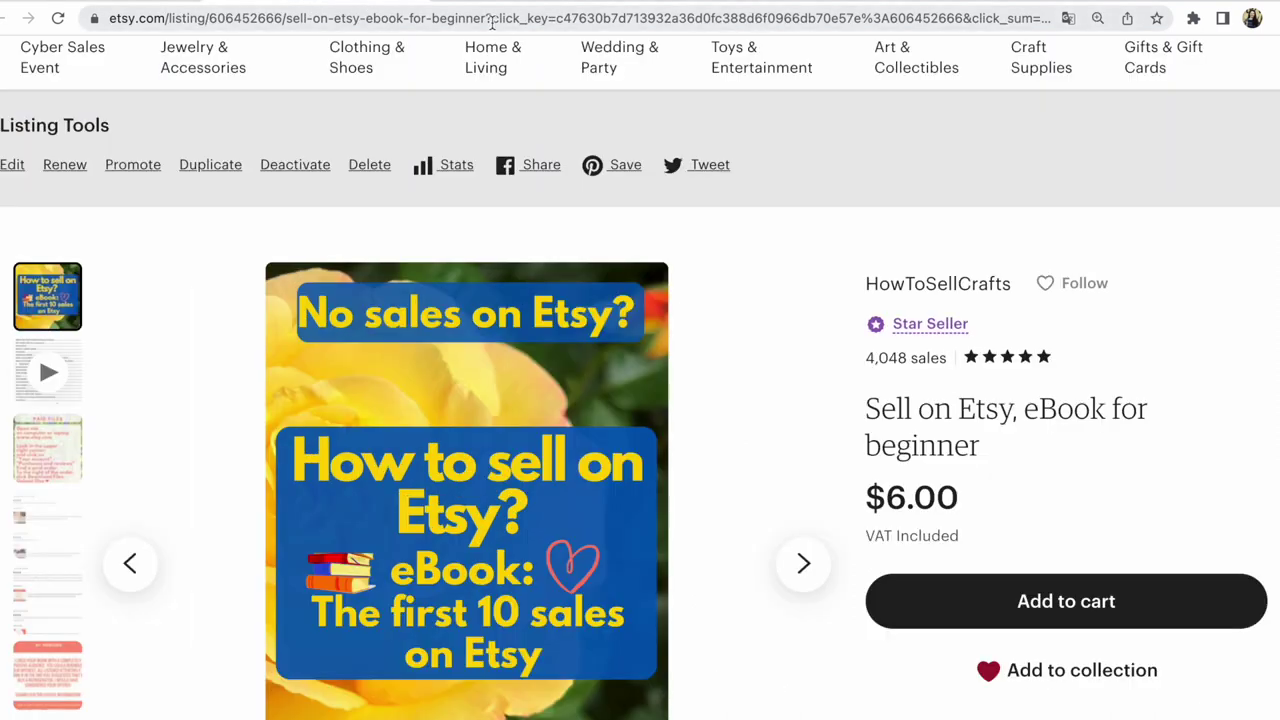
{"action": "left_click_drag", "start_coordinate": [487, 18], "coordinate": [109, 18]}
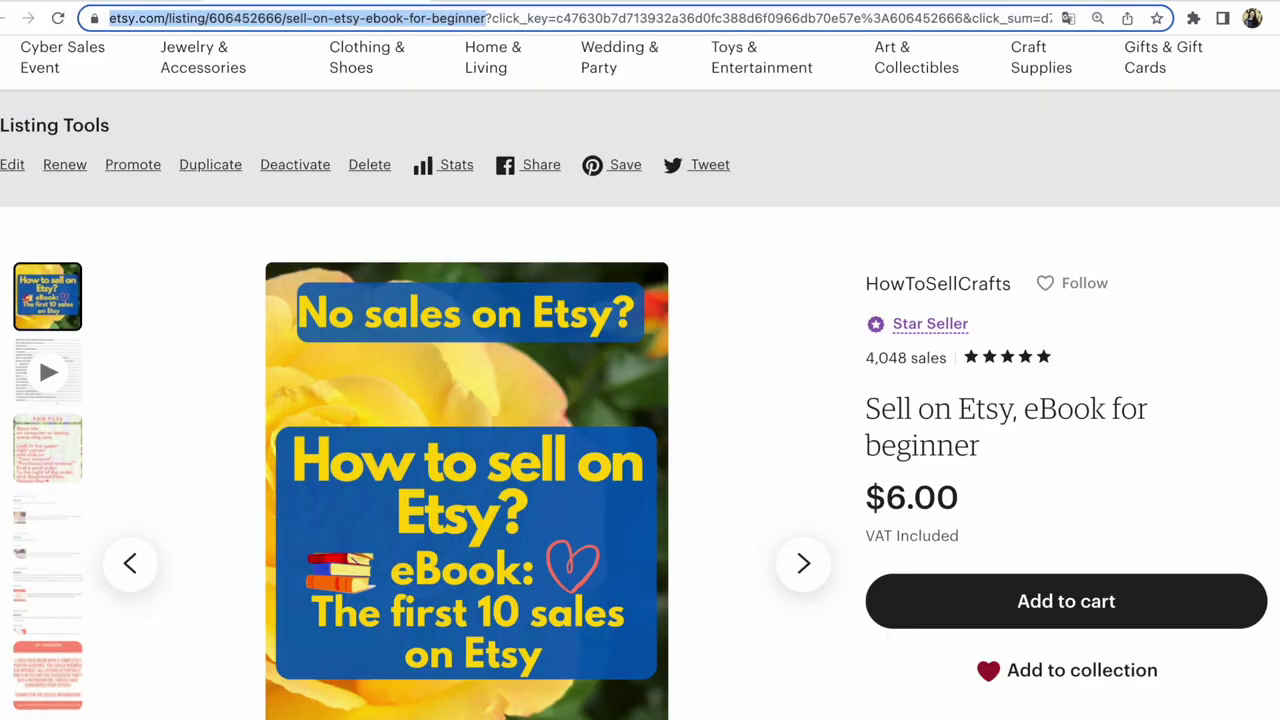
{"action": "right_click", "coordinate": [214, 20]}
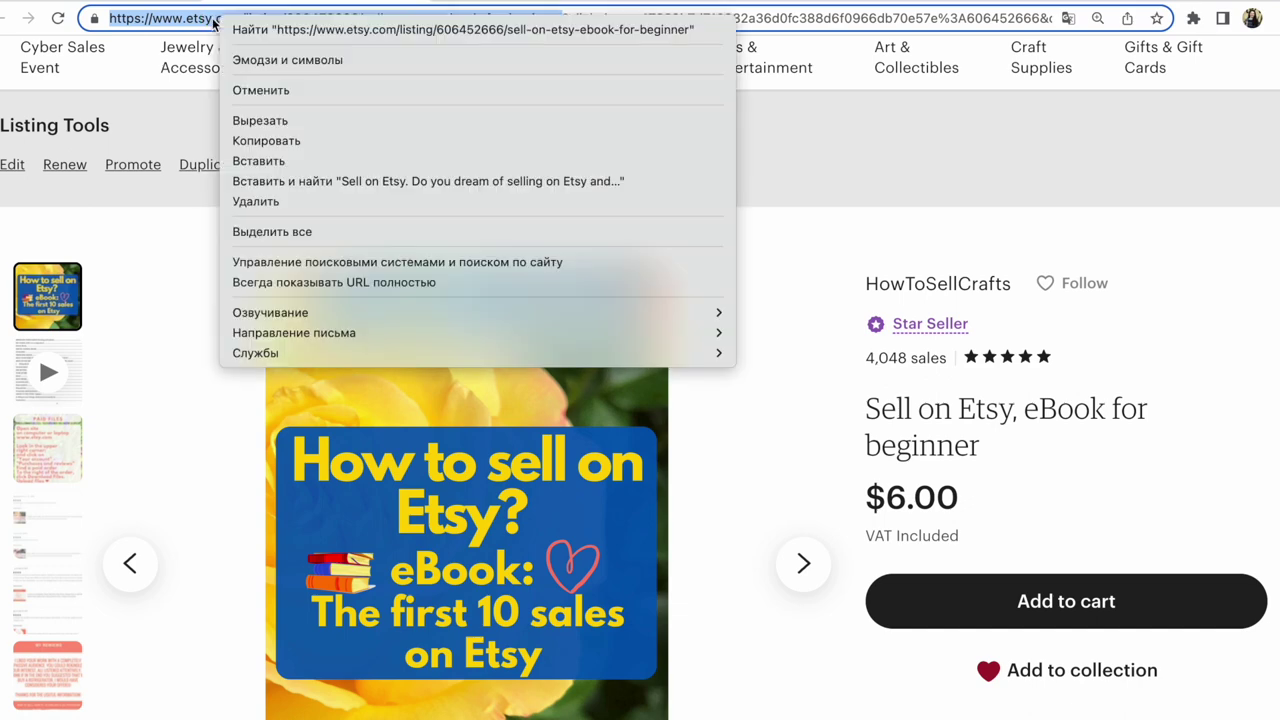
{"action": "left_click", "coordinate": [294, 143]}
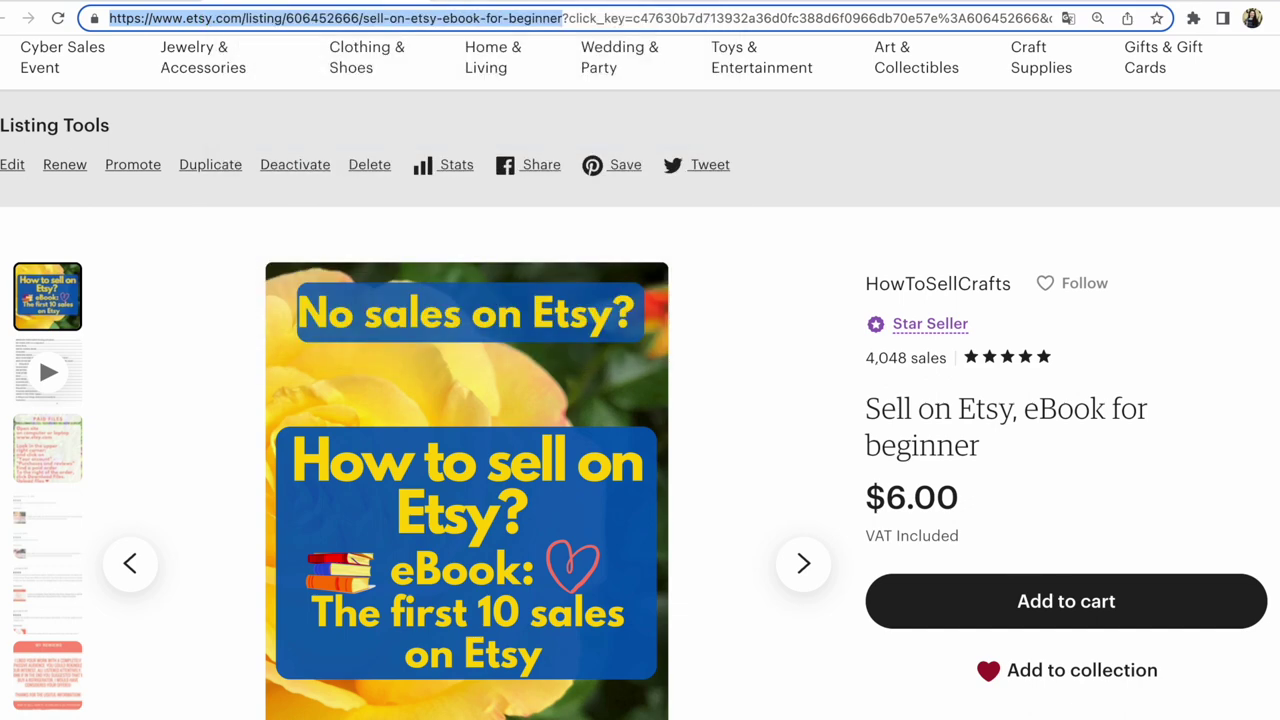
{"action": "key", "text": "ctrl+Tab"}
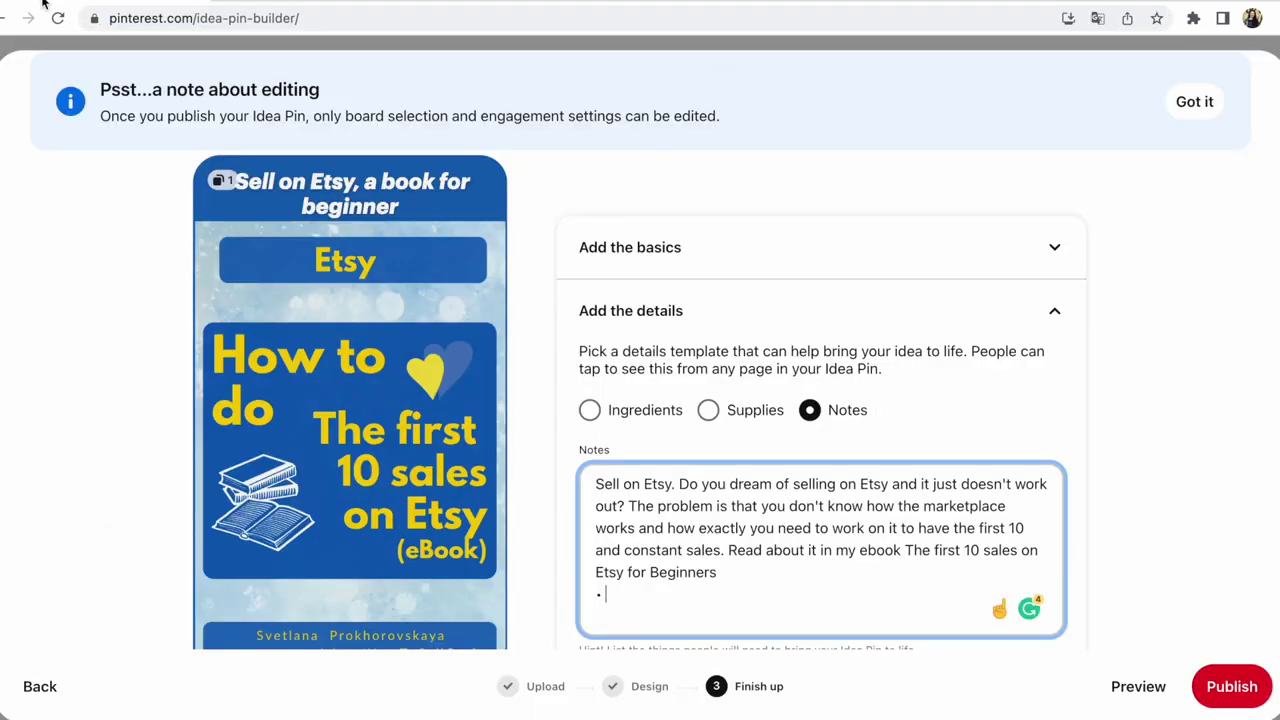
{"action": "right_click", "coordinate": [656, 603]}
{"action": "left_click", "coordinate": [704, 614]}
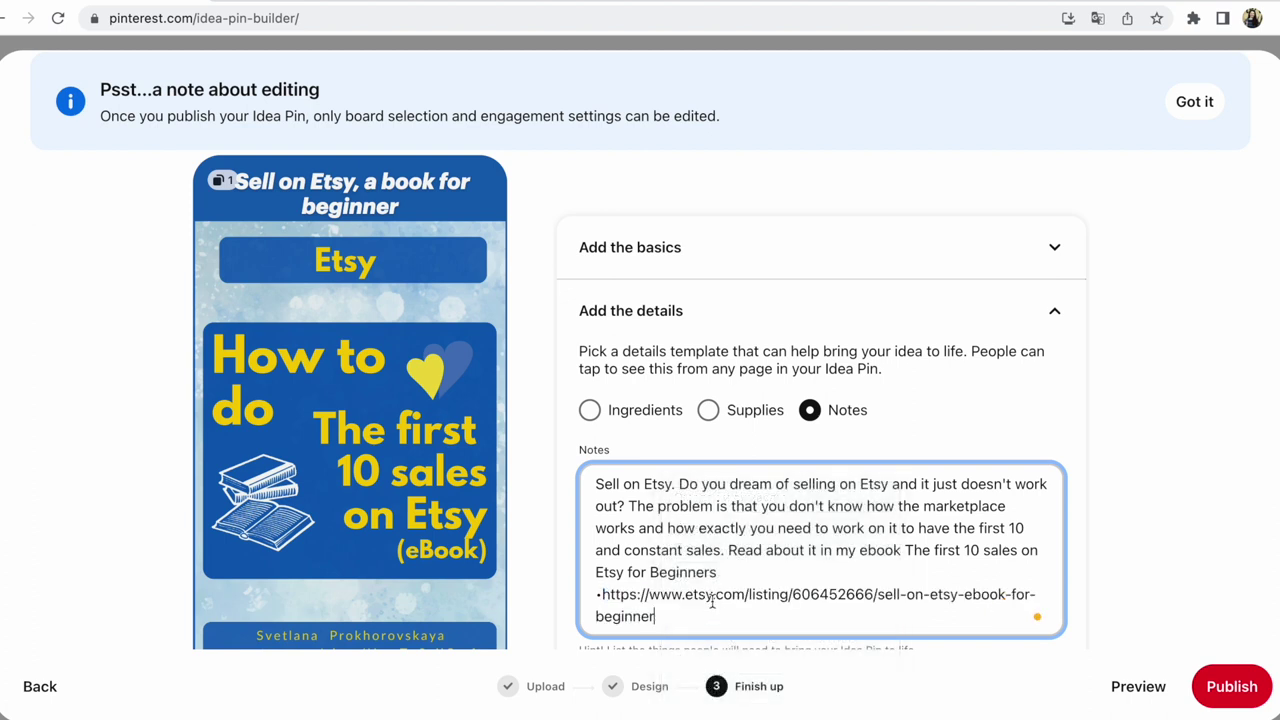
Review the Idea Pin's basics and detail notes, and publish it
{"action": "scroll", "coordinate": [712, 600], "scroll_direction": "down", "scroll_amount": 1}
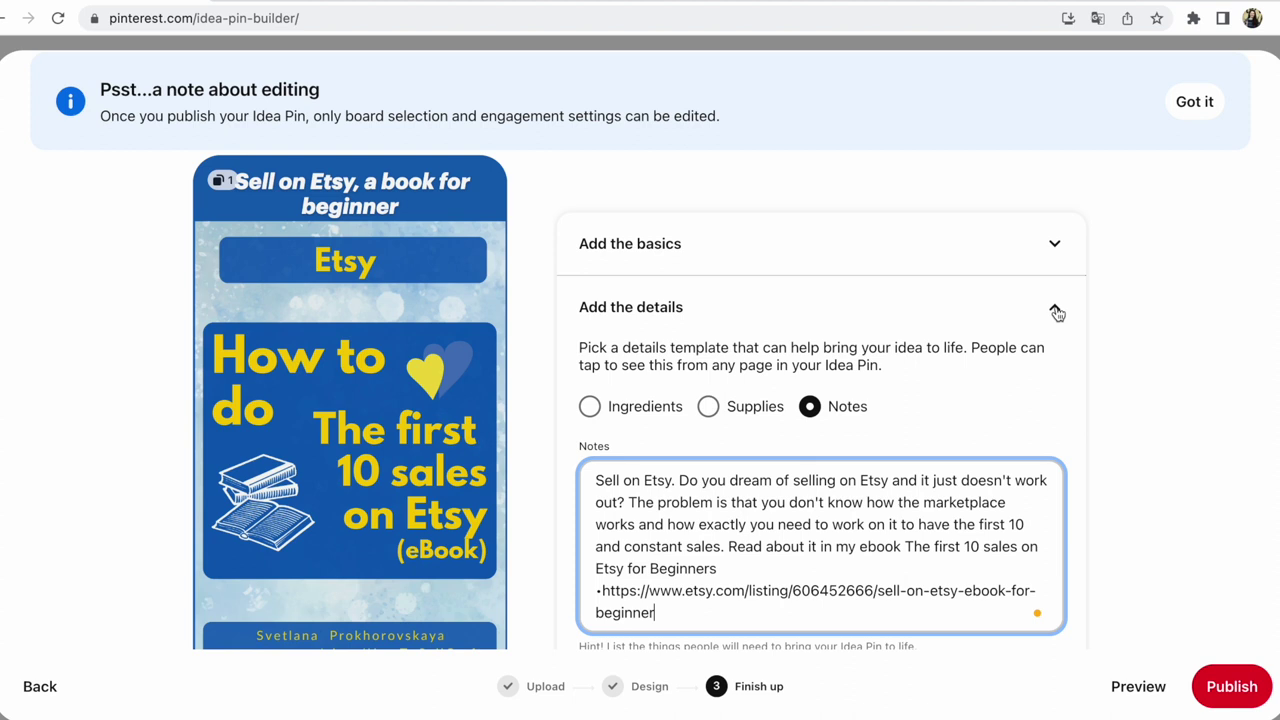
{"action": "left_click", "coordinate": [1055, 310]}
{"action": "left_click", "coordinate": [1052, 250]}
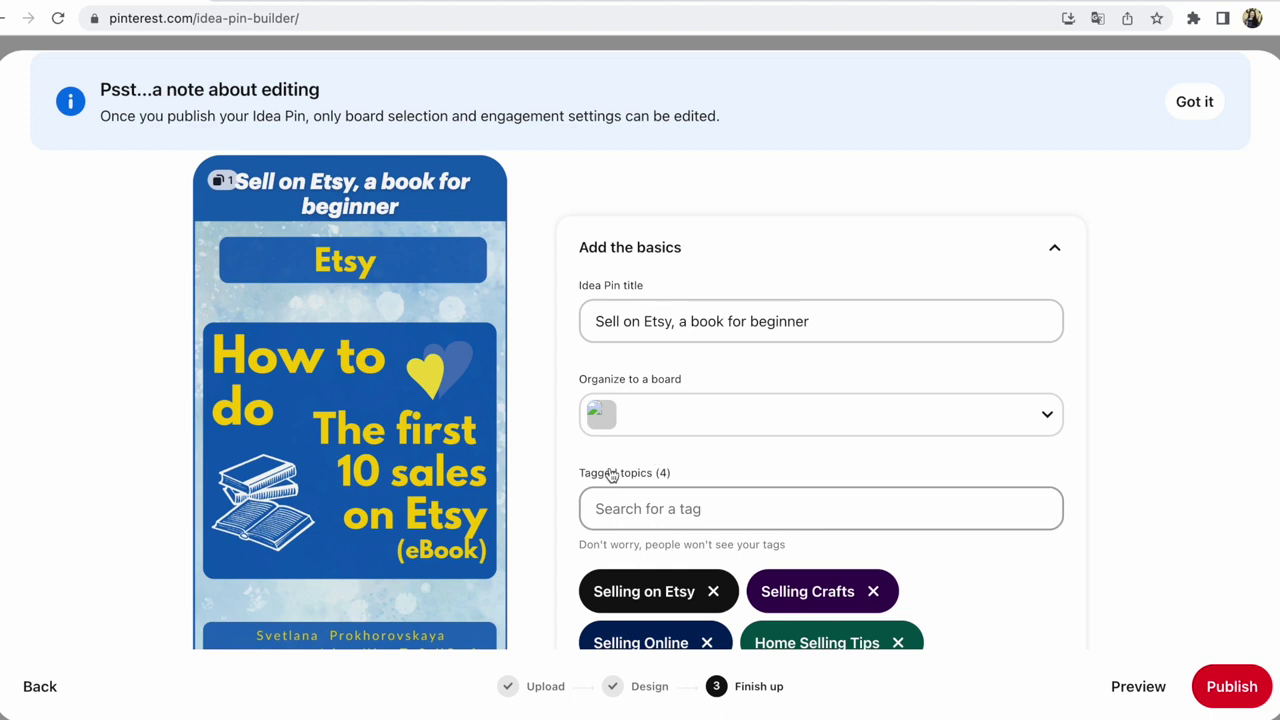
{"action": "scroll", "coordinate": [630, 475], "scroll_direction": "down", "scroll_amount": 3}
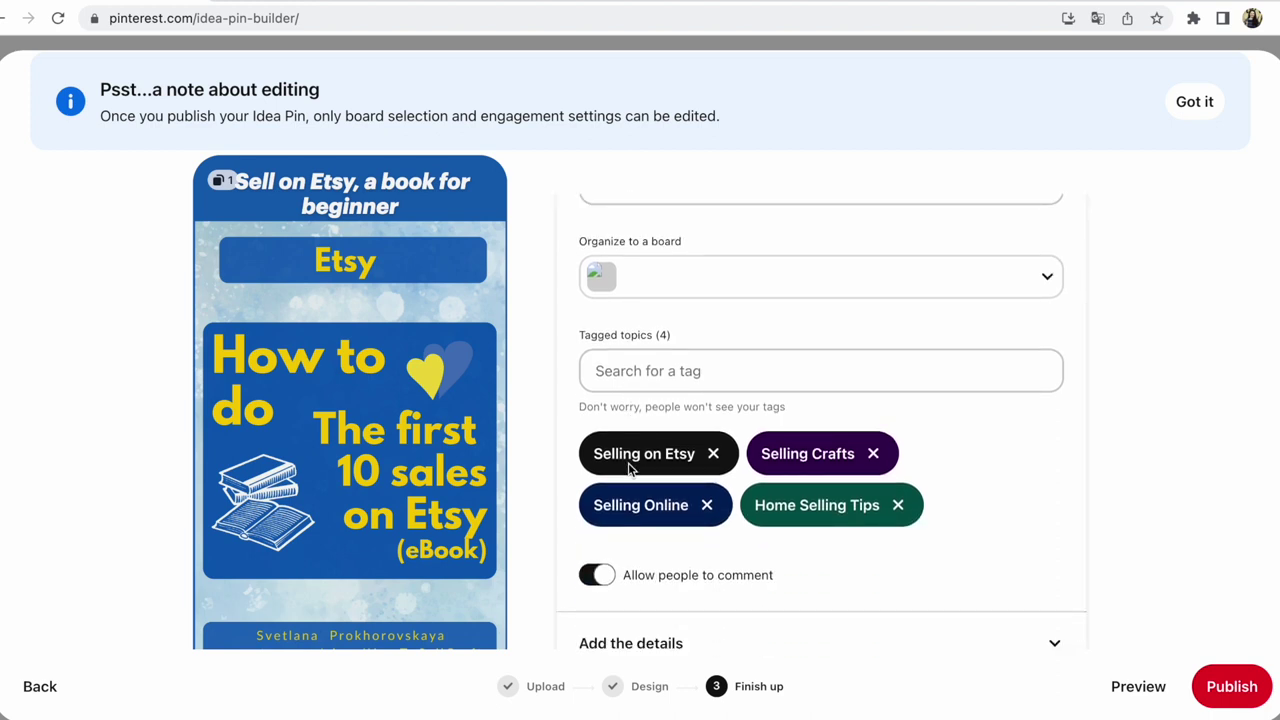
{"action": "left_click", "coordinate": [1054, 644]}
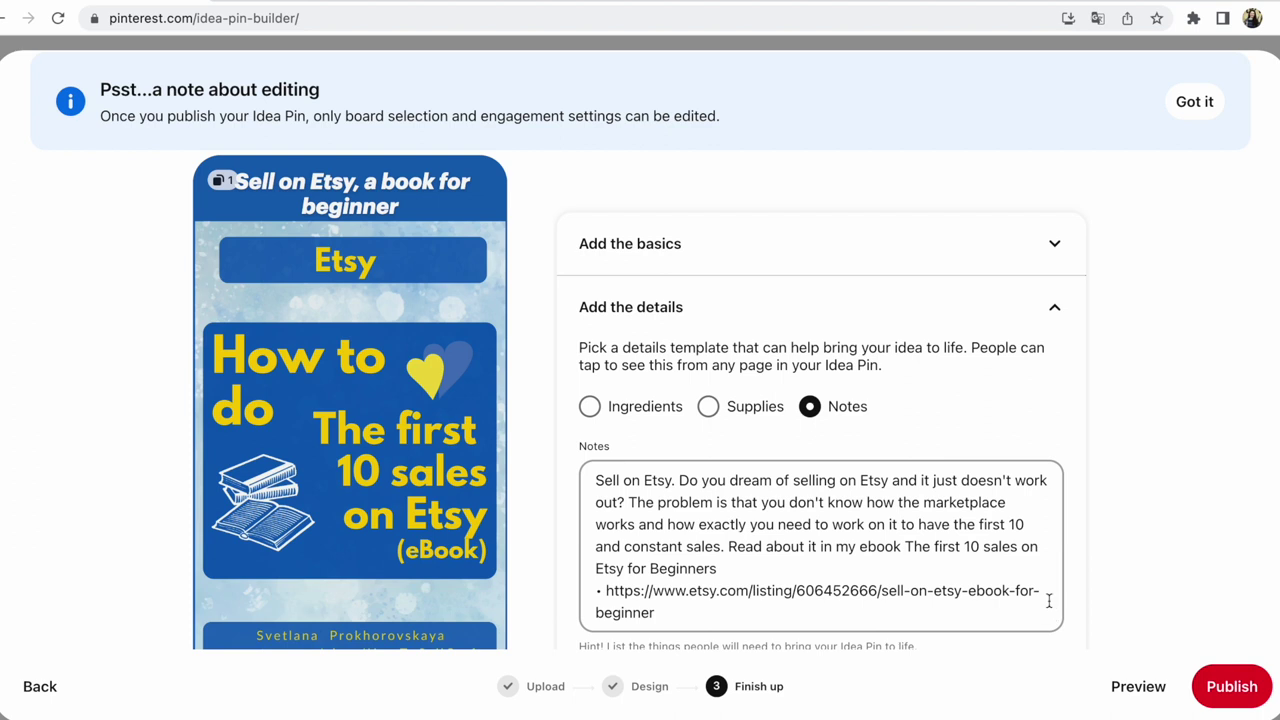
{"action": "left_click", "coordinate": [1232, 687]}
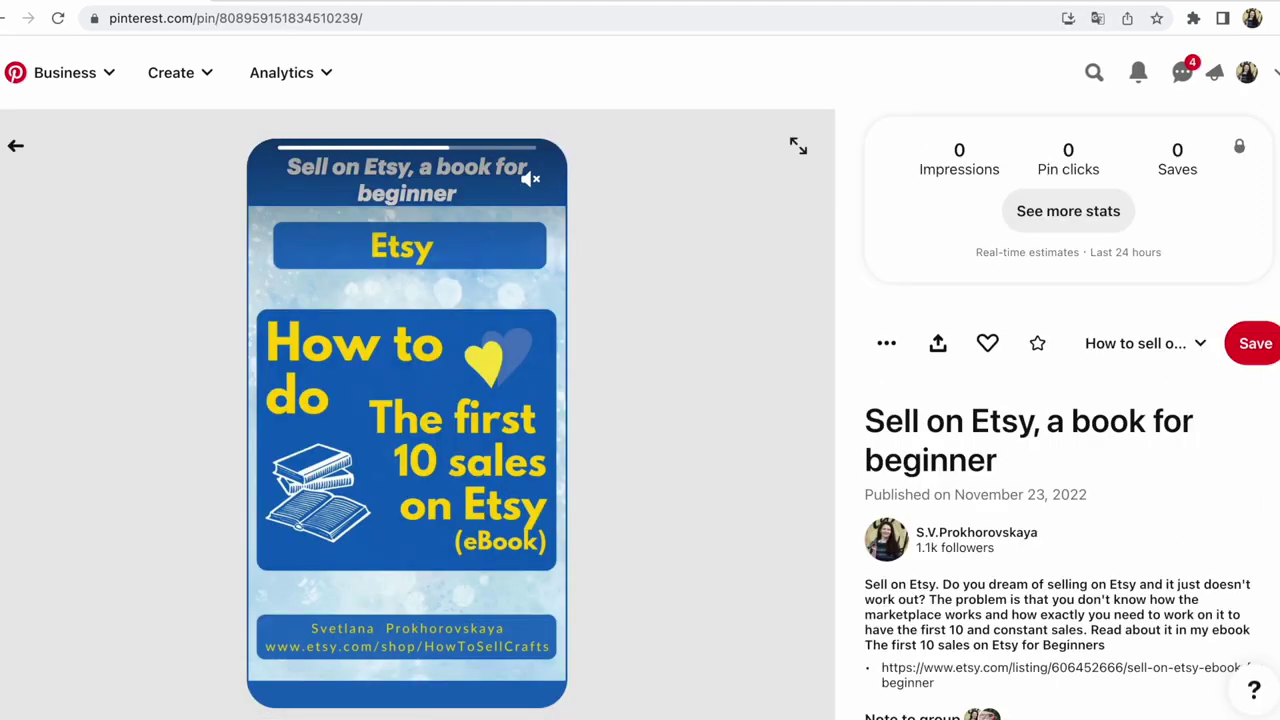
Star the published Idea Pin, replay it, and review its description and listing link
{"action": "left_click", "coordinate": [1038, 344]}
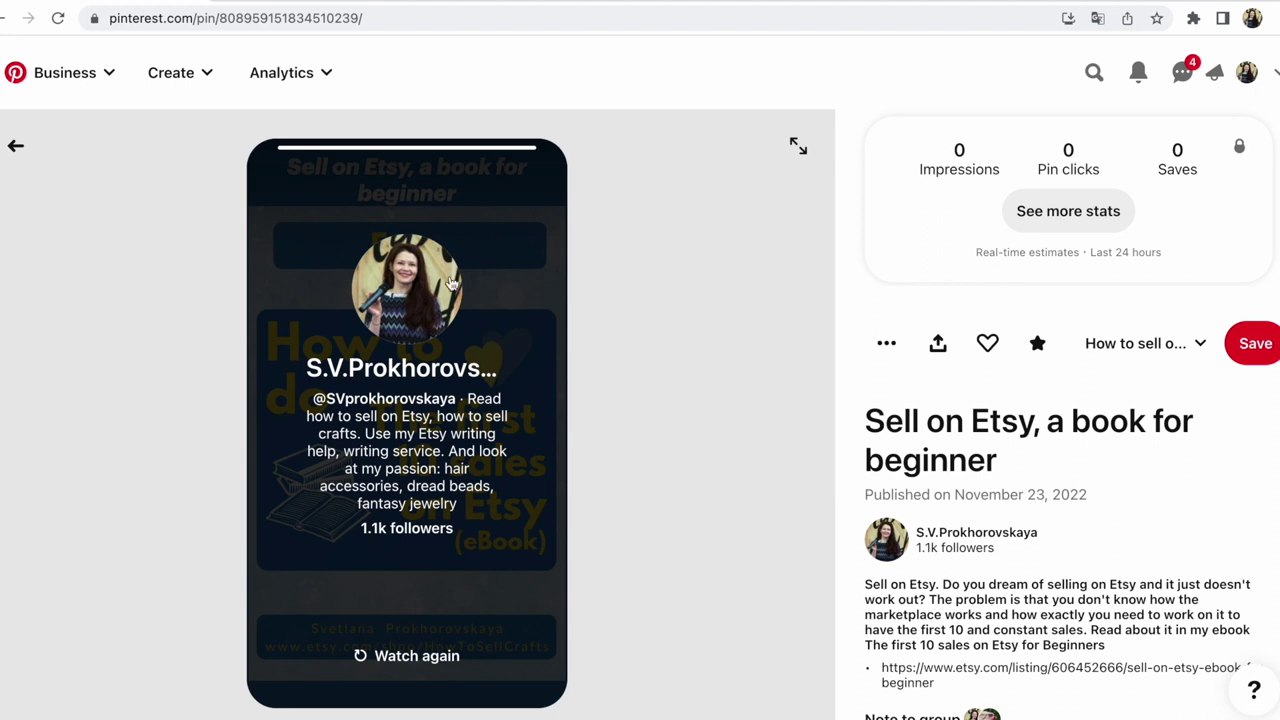
{"action": "left_click", "coordinate": [398, 656]}
{"action": "scroll", "coordinate": [978, 612], "scroll_direction": "down", "scroll_amount": 2}
{"action": "scroll", "coordinate": [978, 618], "scroll_direction": "up", "scroll_amount": 1}
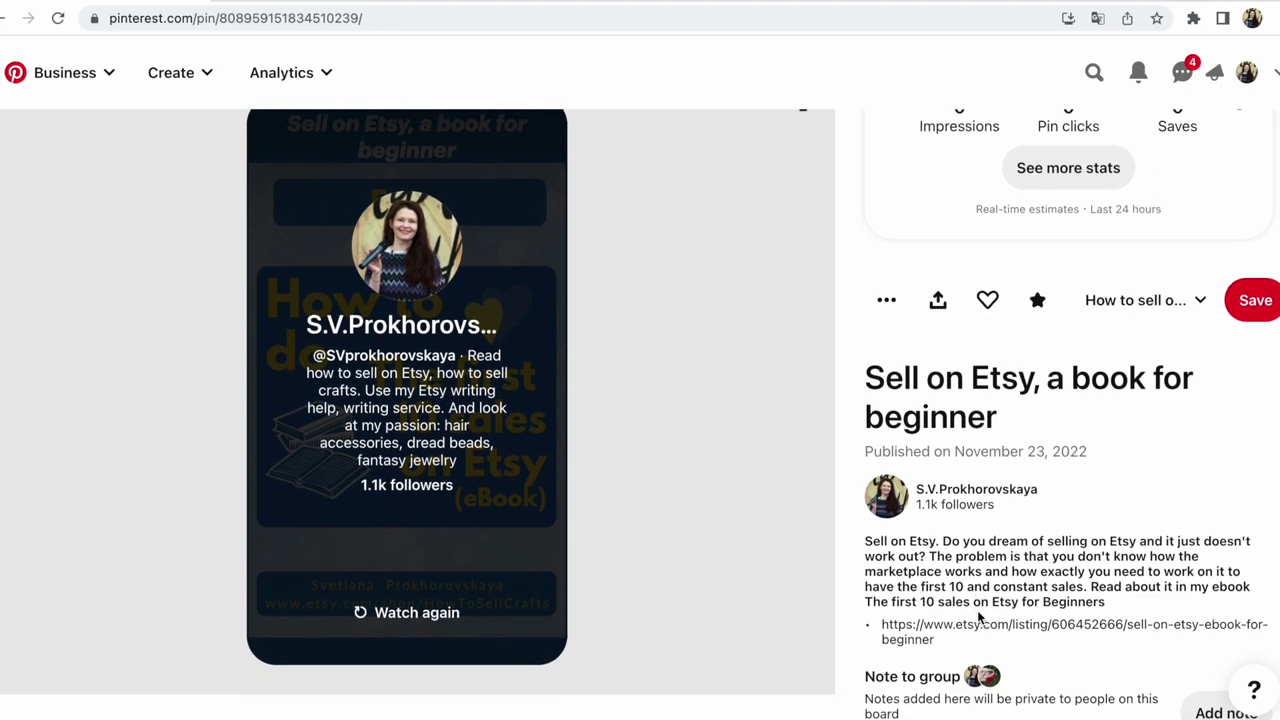